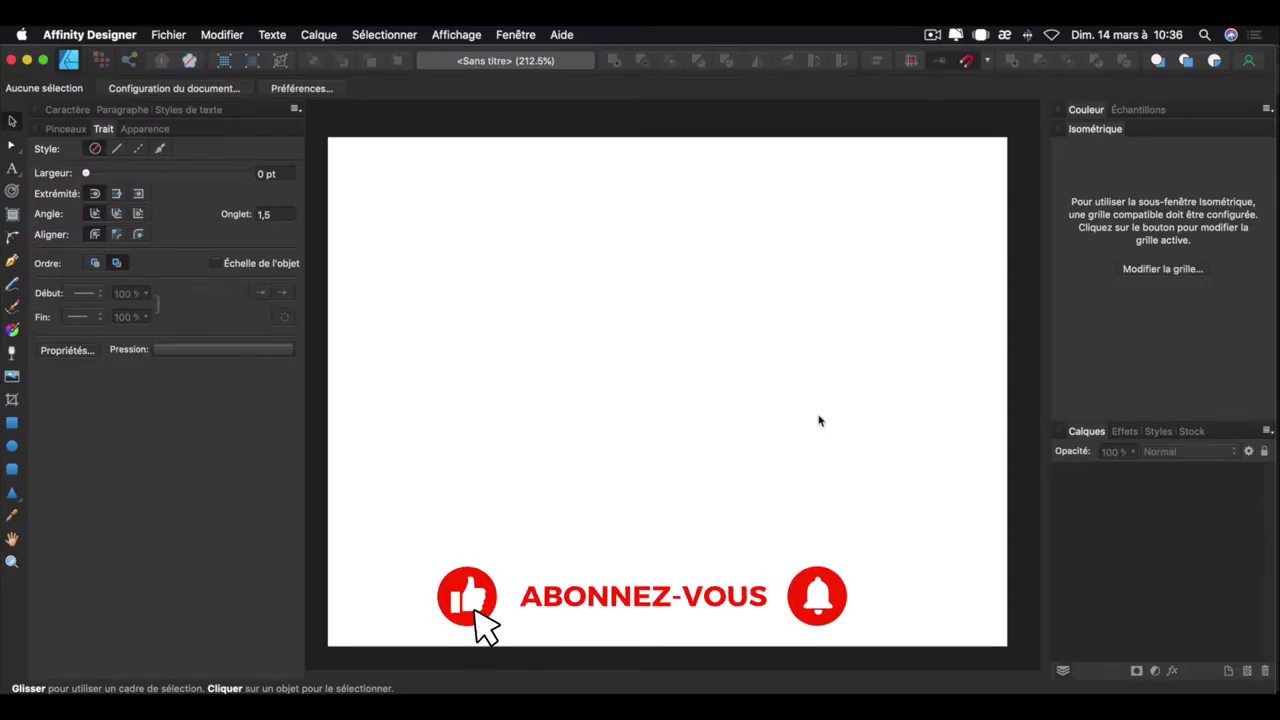
Show the Isométrique studio panel and open its Modifier la grille… settings.
click(462, 36)
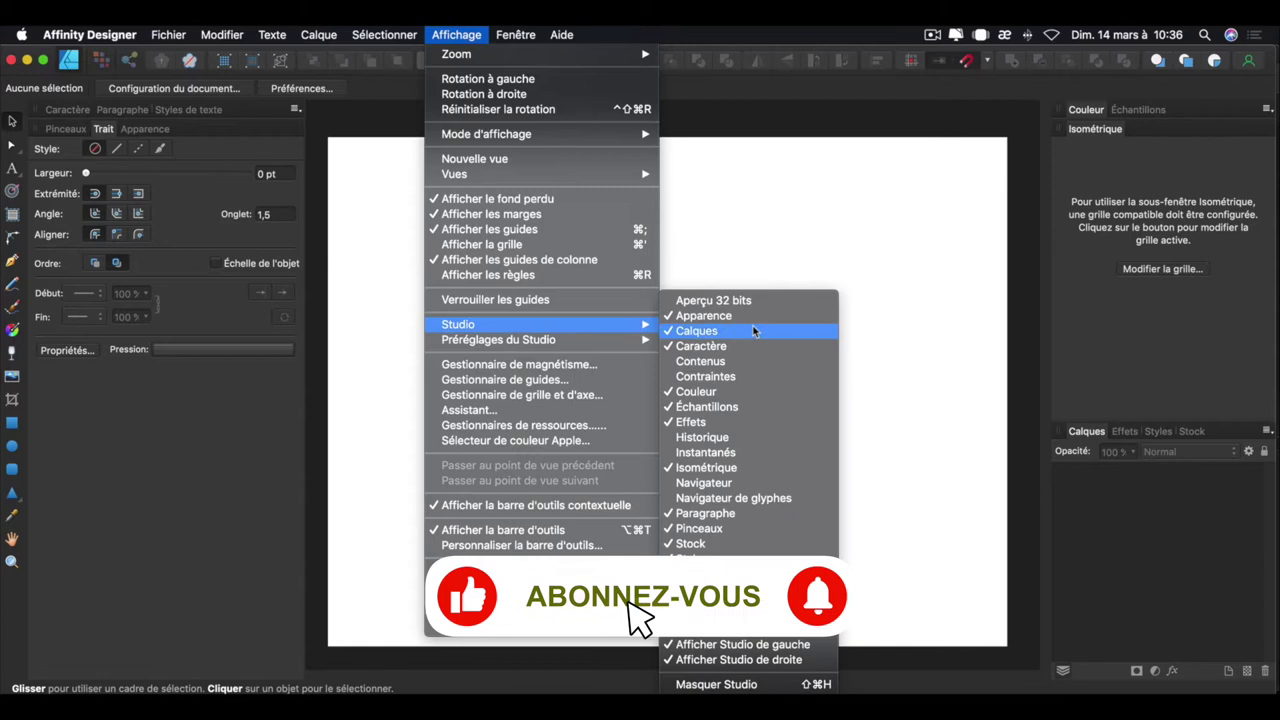
mouse_move(500, 324)
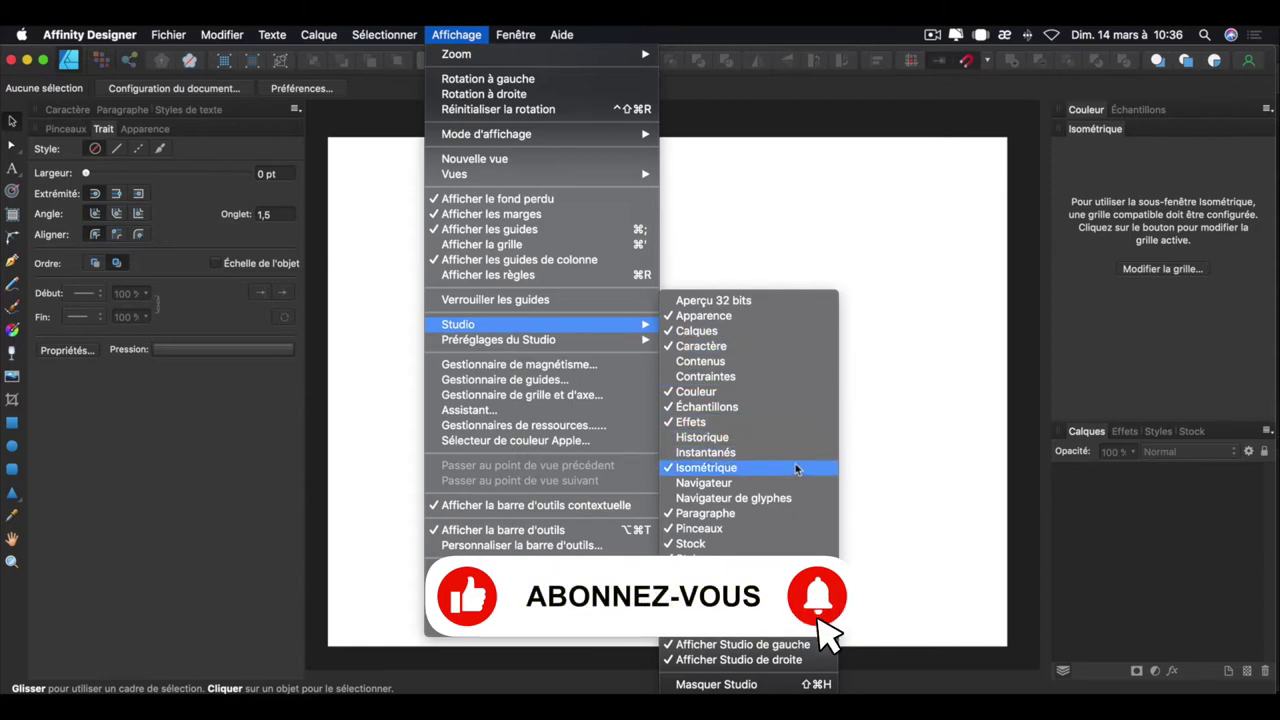
click(1196, 148)
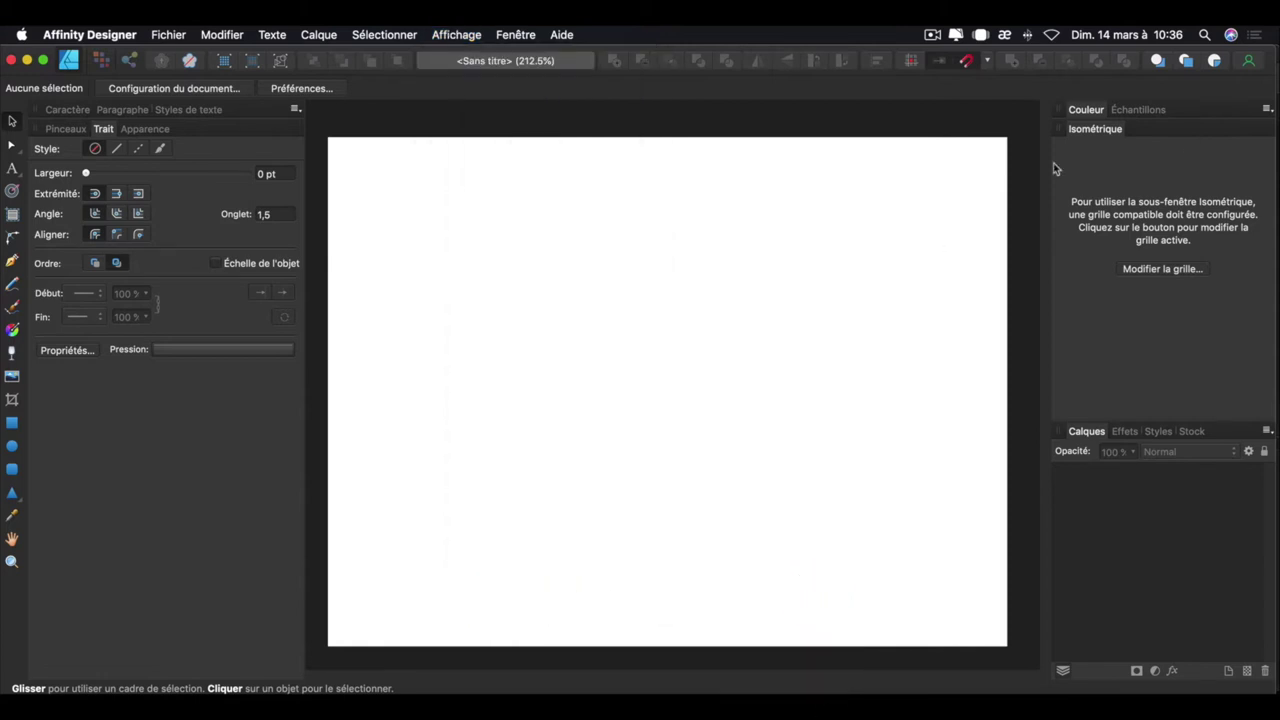
click(1181, 269)
Apply the Isométrique 64 x 32 pixels (avec plans) grid preset and display the grid.
click(990, 78)
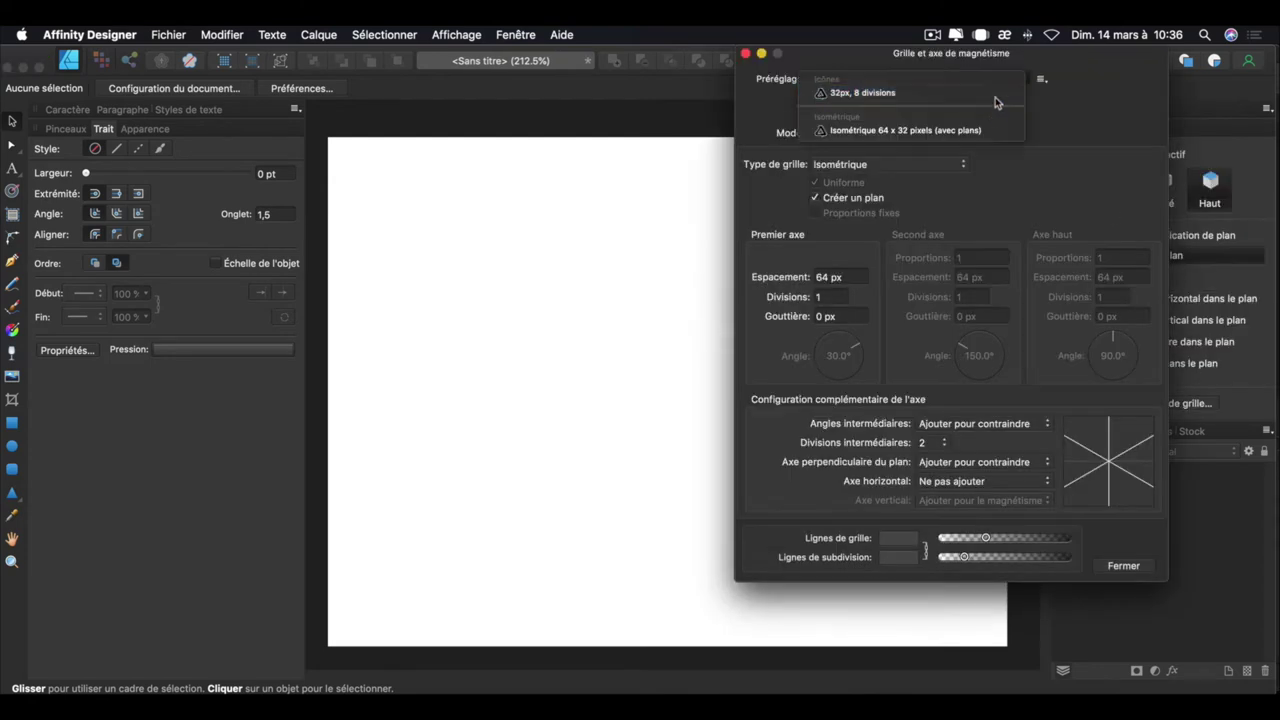
click(985, 130)
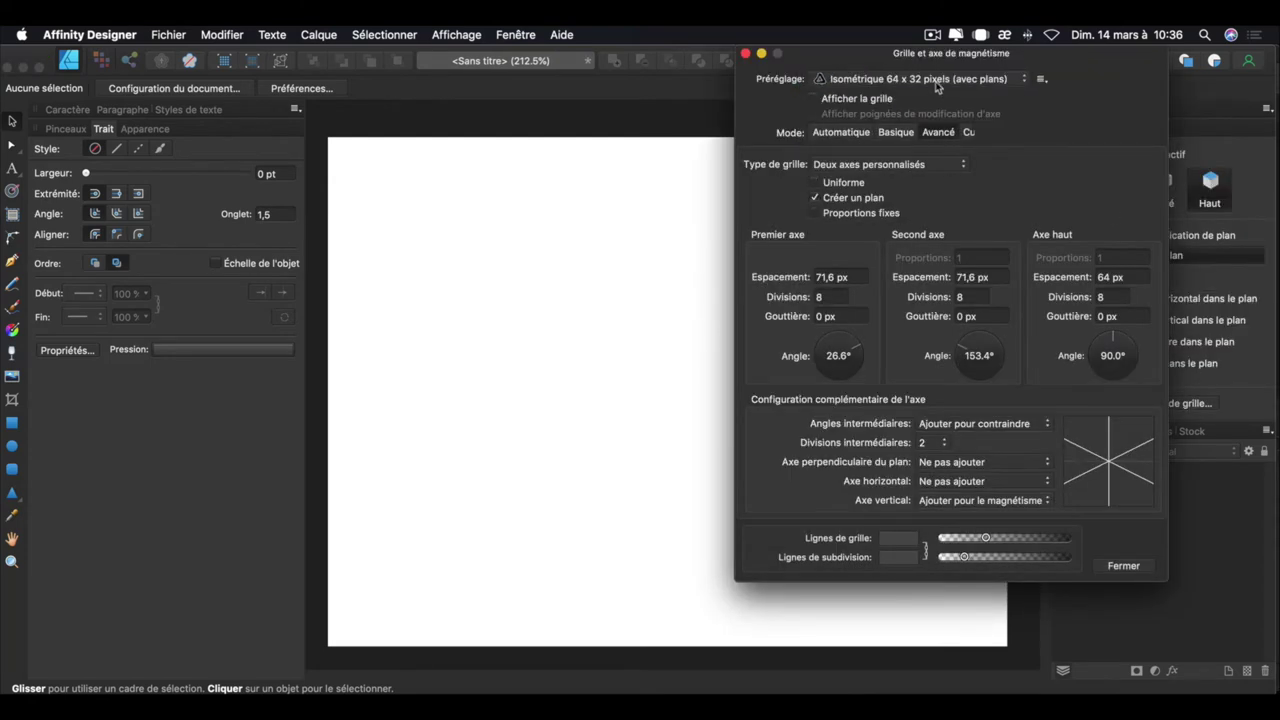
click(1143, 567)
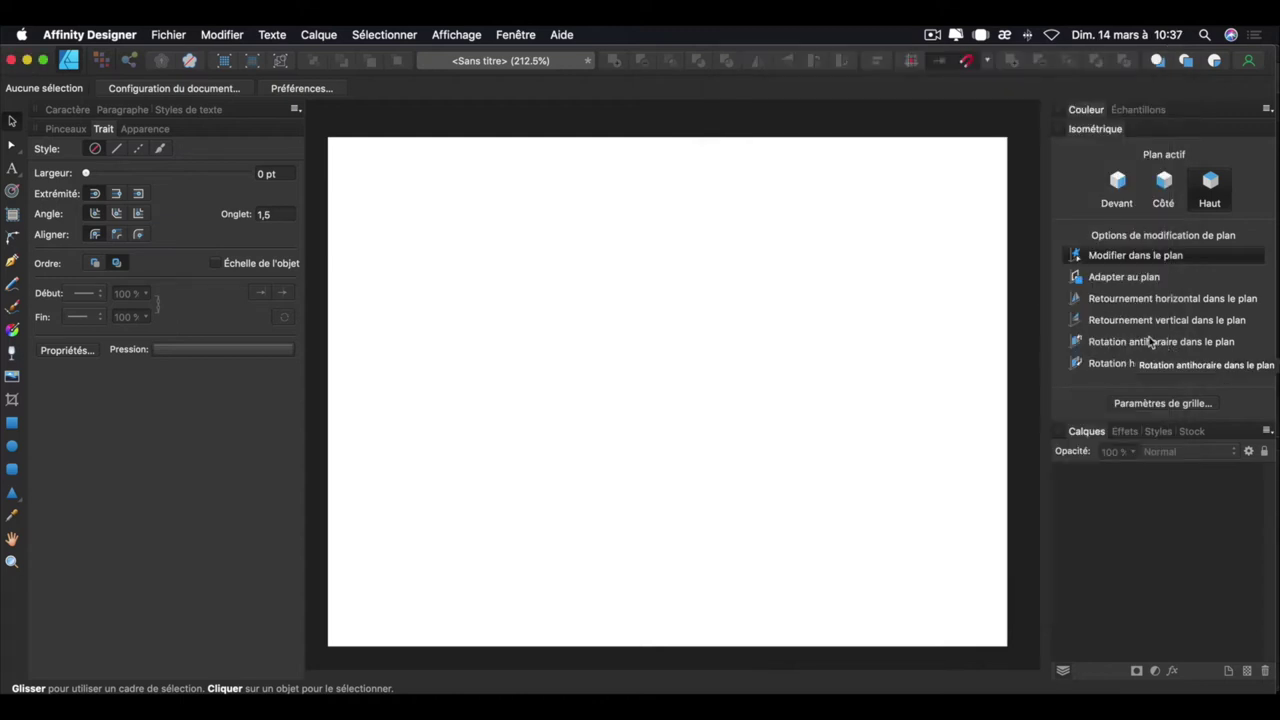
click(464, 36)
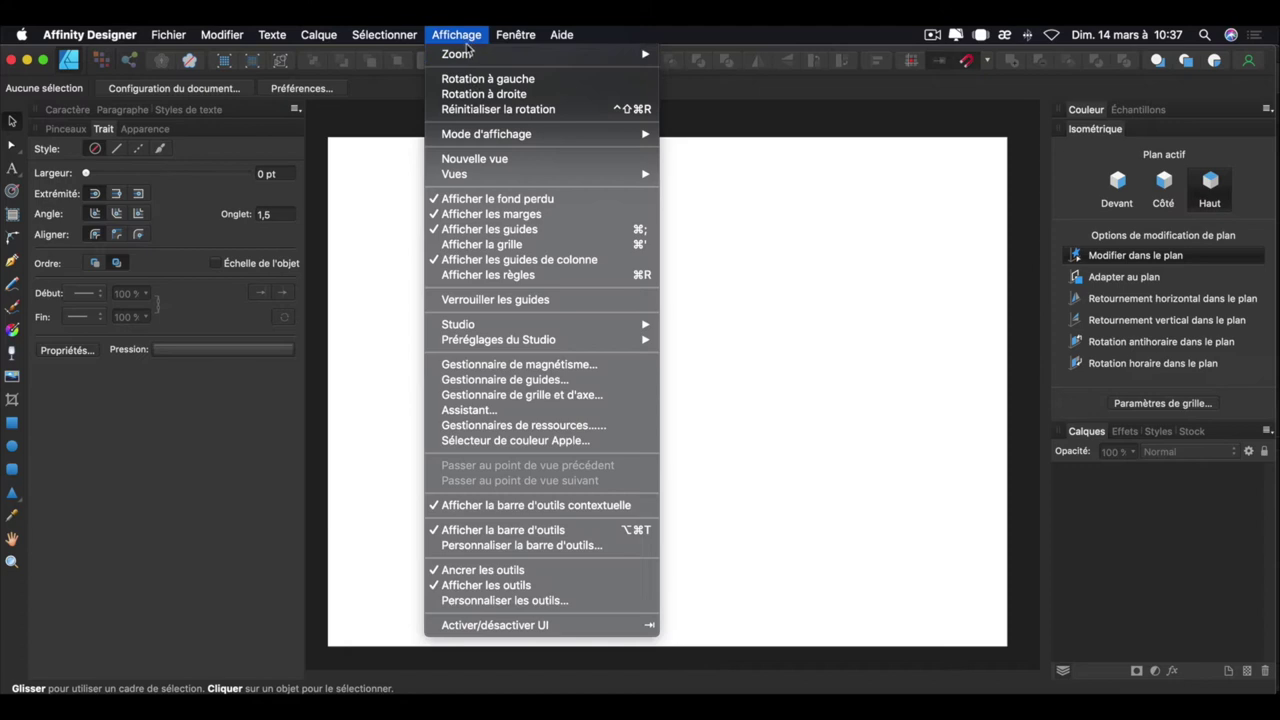
click(598, 240)
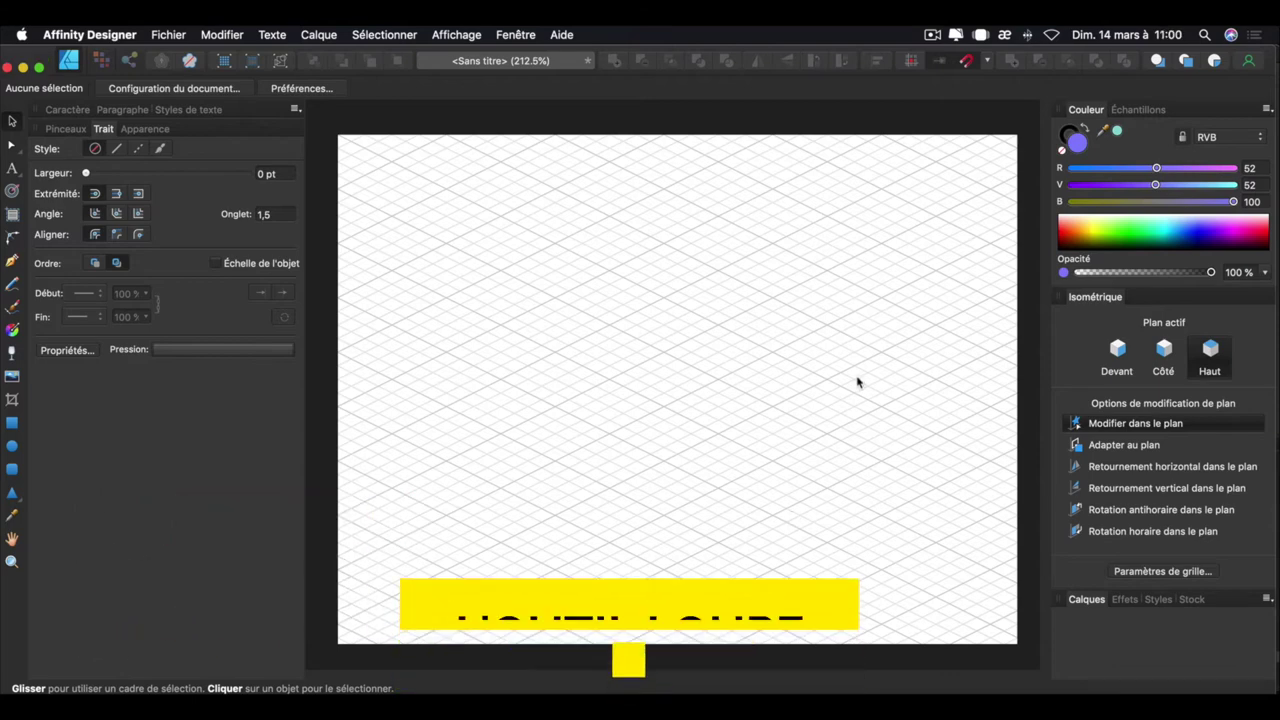
Zoom in and draw a deselected blue rhombus rectangle on the Haut plane.
key(z)
mouse_move(853, 379)
mouse_down()
mouse_move(877, 511)
mouse_move(846, 480)
mouse_up()
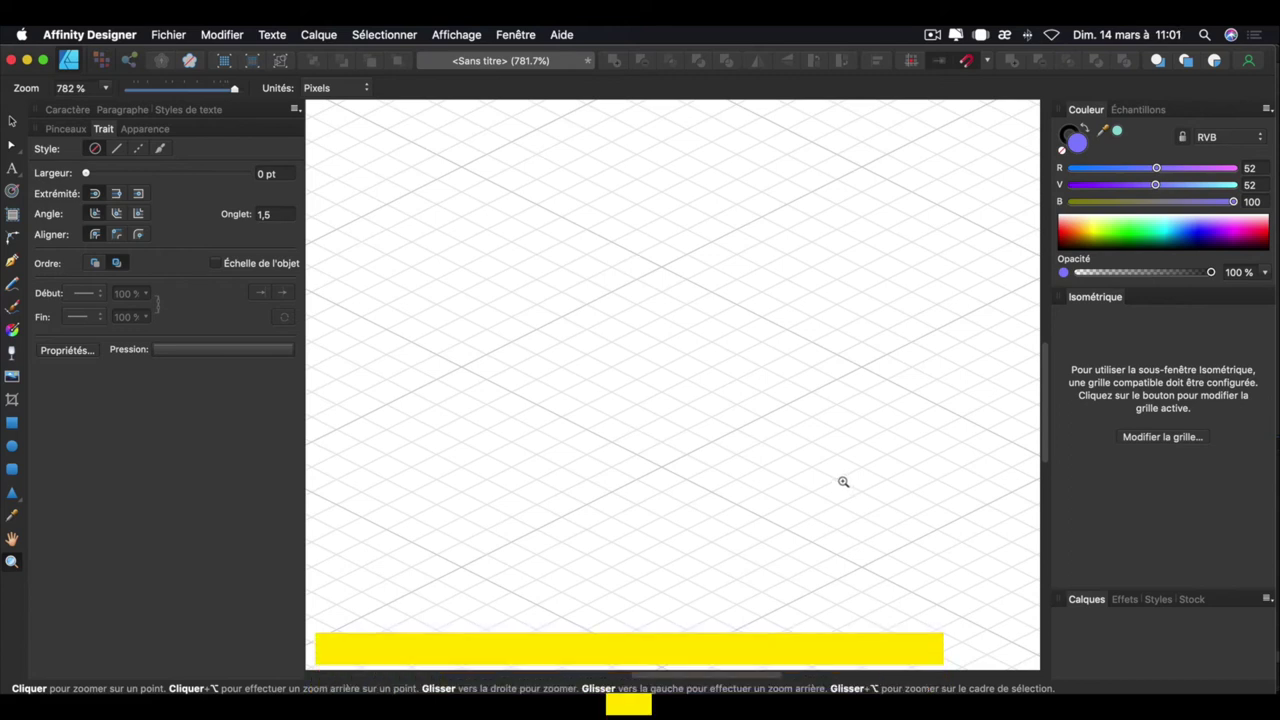
key(m)
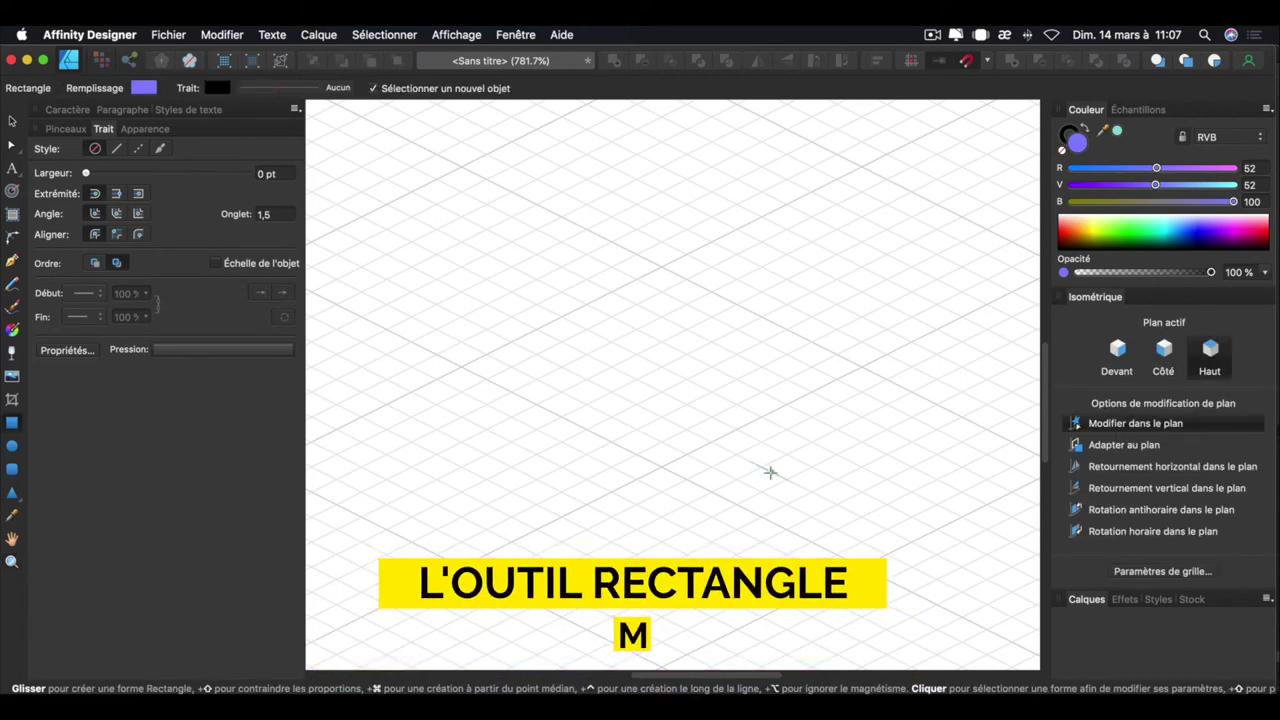
mouse_move(1155, 185)
mouse_down()
mouse_move(1180, 186)
mouse_move(1141, 168)
mouse_up()
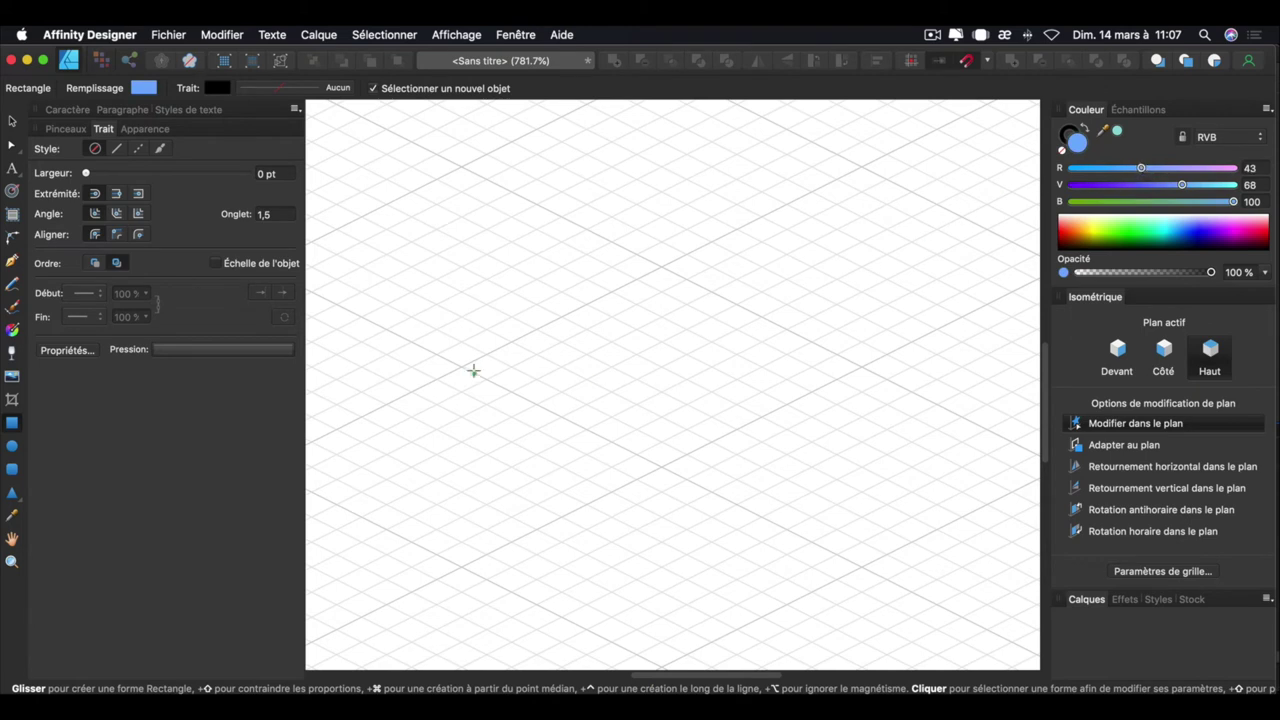
drag(463, 366, 862, 367)
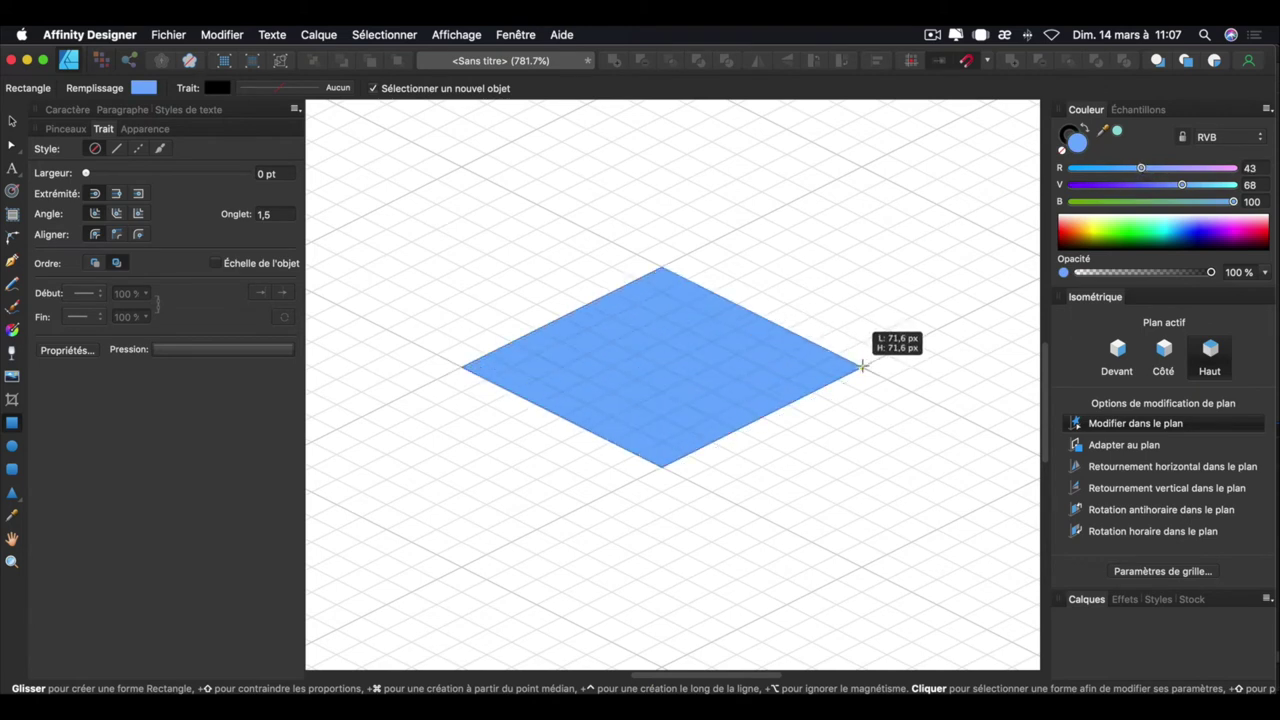
key(Escape)
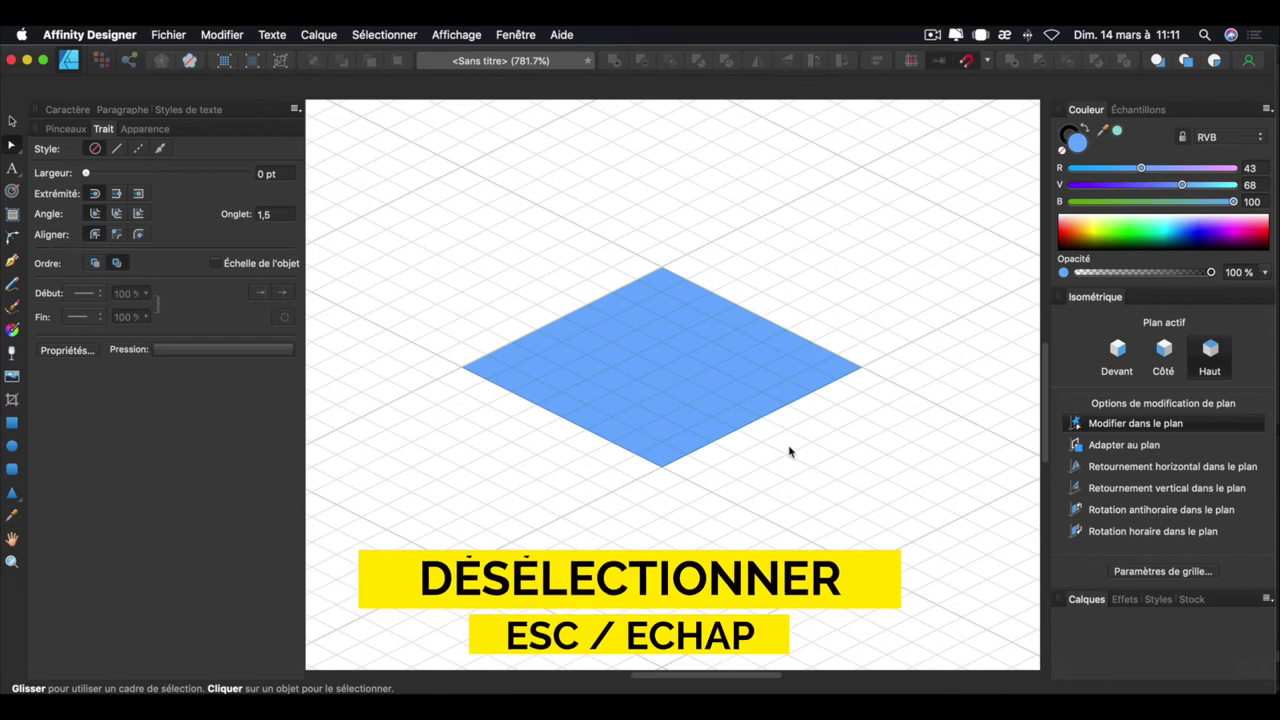
Draw a purple front face rectangle on the Devant plane above the rhombus.
click(1118, 348)
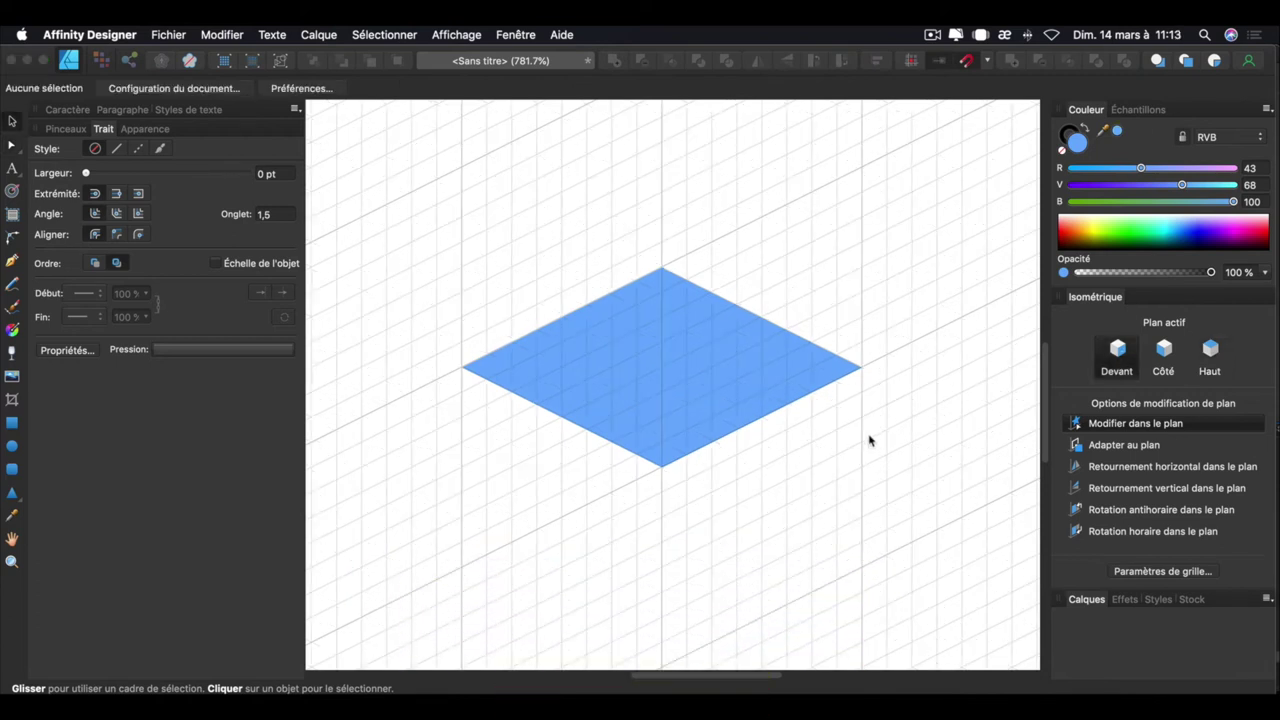
key(m)
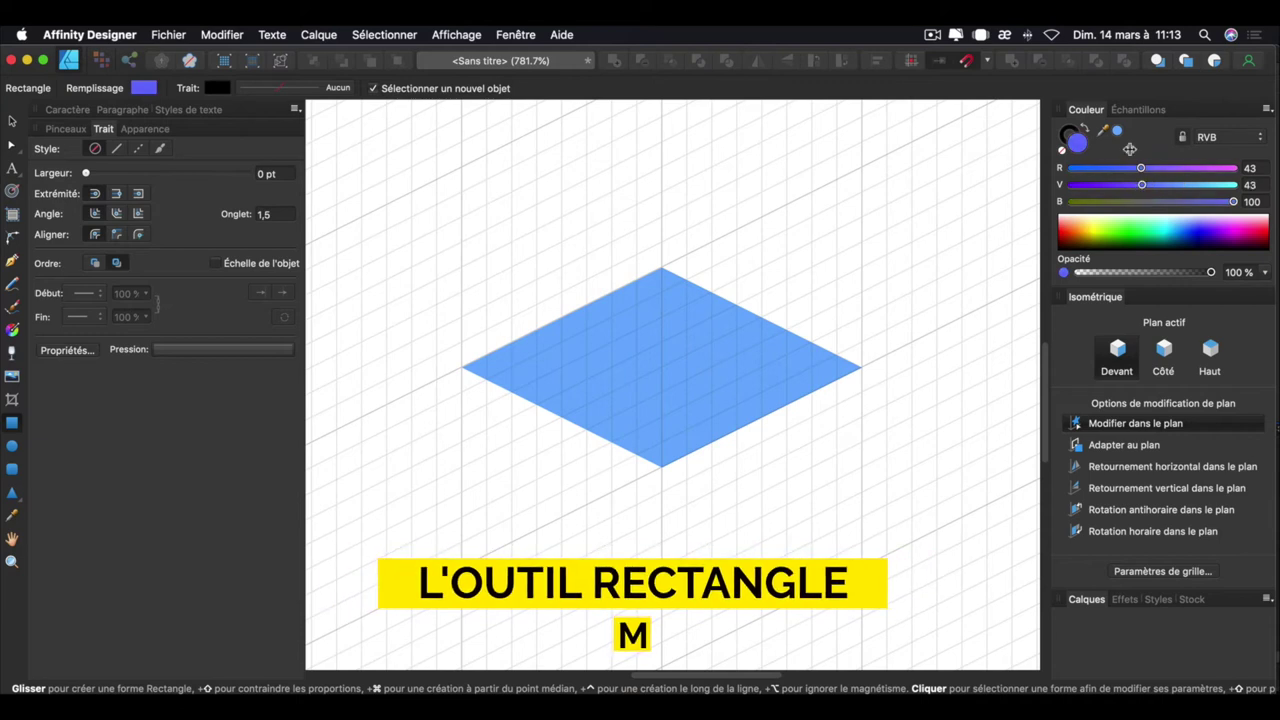
mouse_move(652, 465)
mouse_down()
mouse_move(705, 336)
mouse_move(848, 190)
mouse_up()
click(1170, 358)
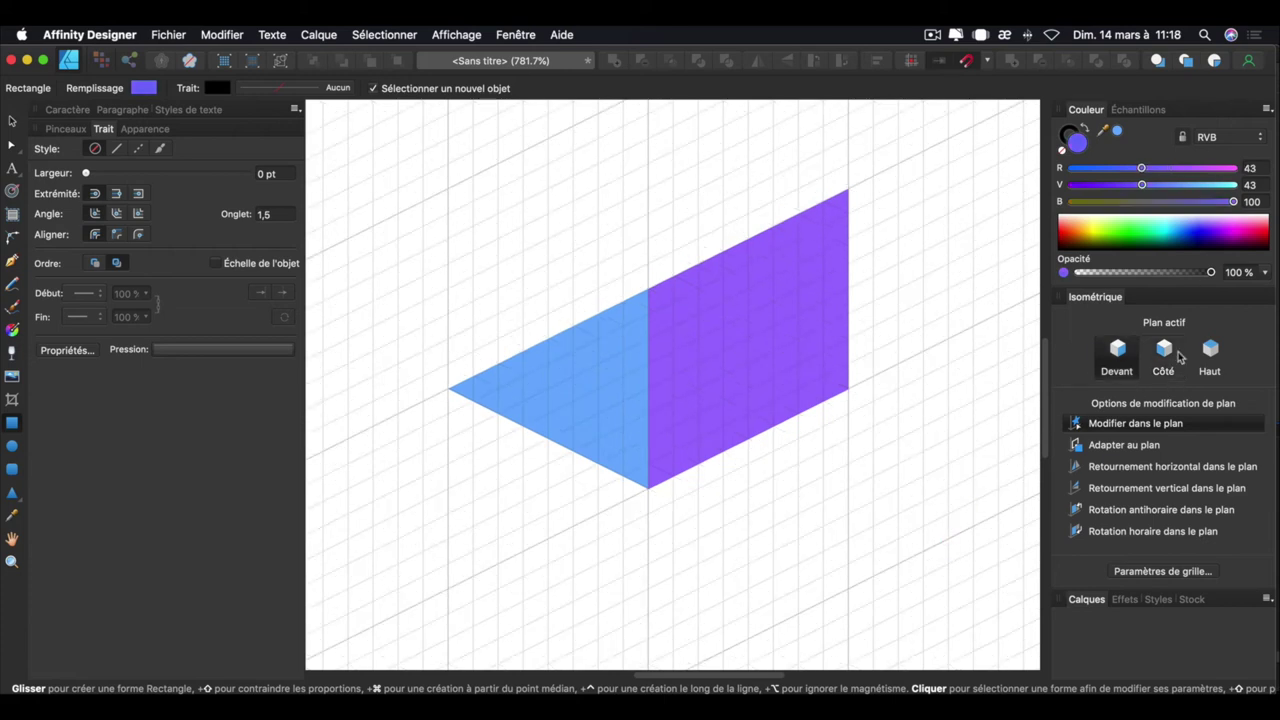
Draw a redder purple side face on the Côté plane beside the front face.
click(1164, 350)
drag(1141, 168, 1190, 168)
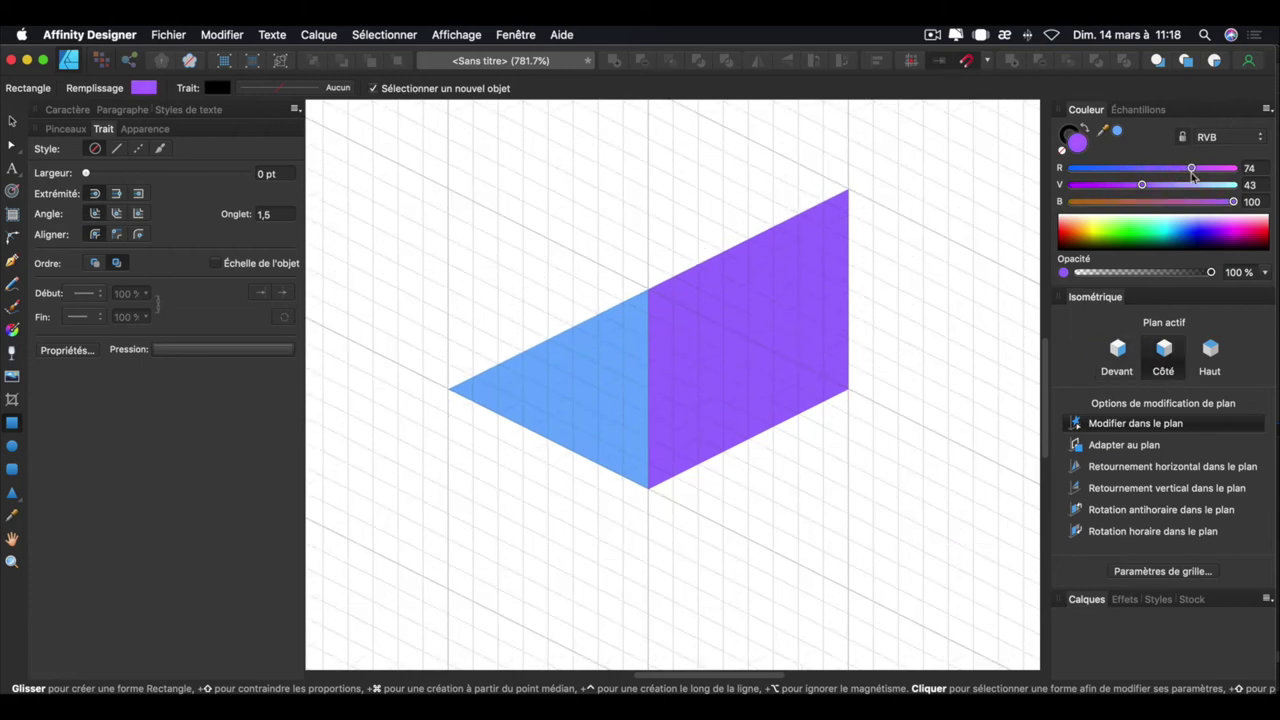
drag(449, 386, 648, 290)
scroll(892, 378, up, 3)
click(892, 378)
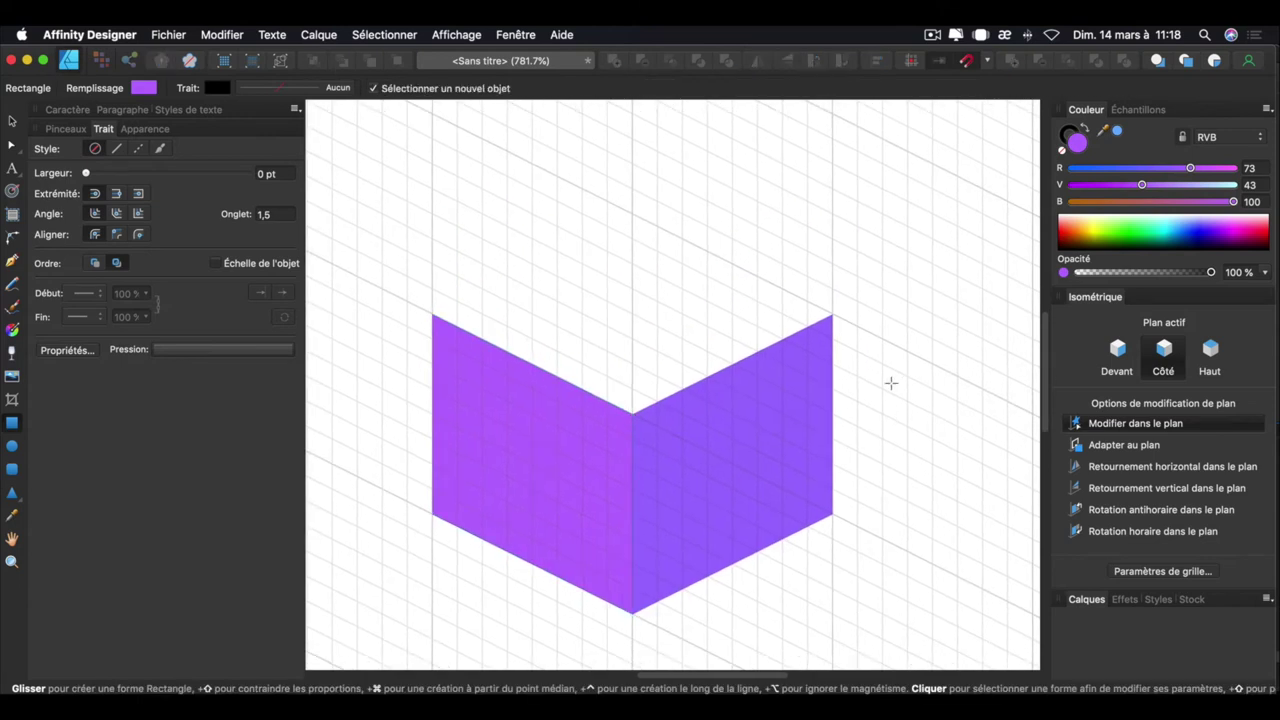
Draw a magenta top face on the Haut plane to close the cube.
click(1212, 350)
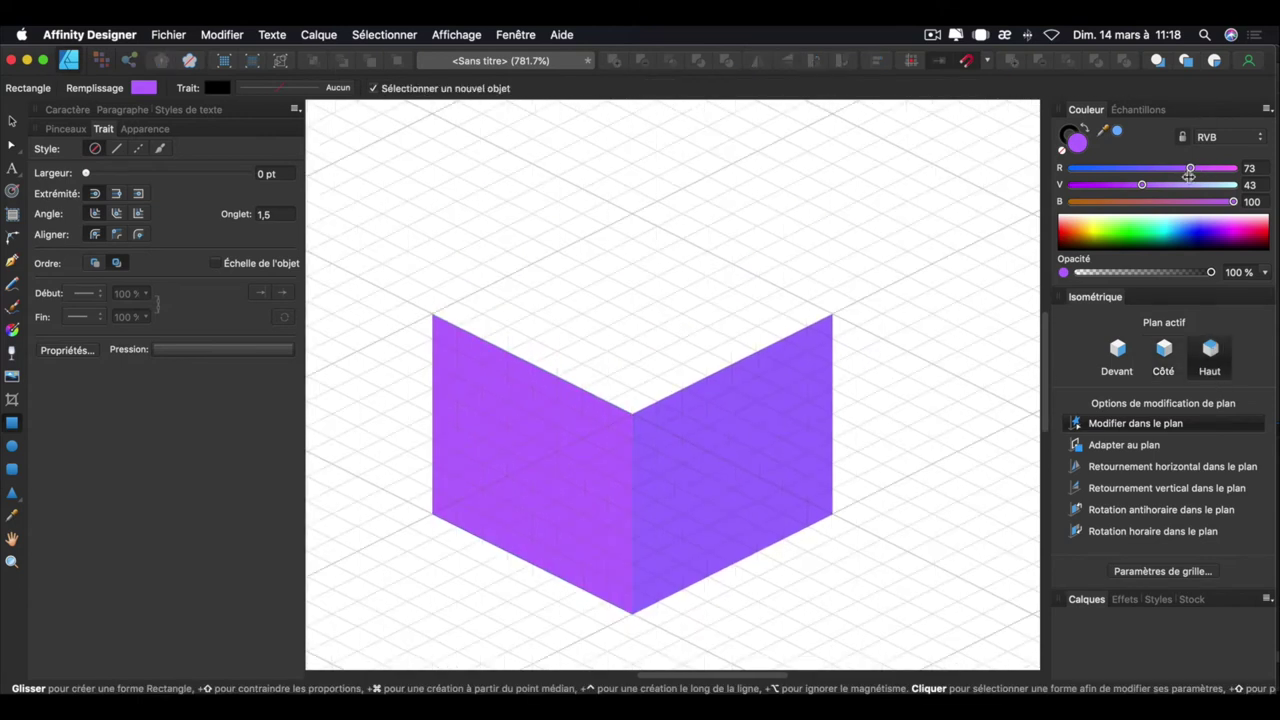
drag(1190, 168, 1212, 168)
drag(437, 306, 829, 306)
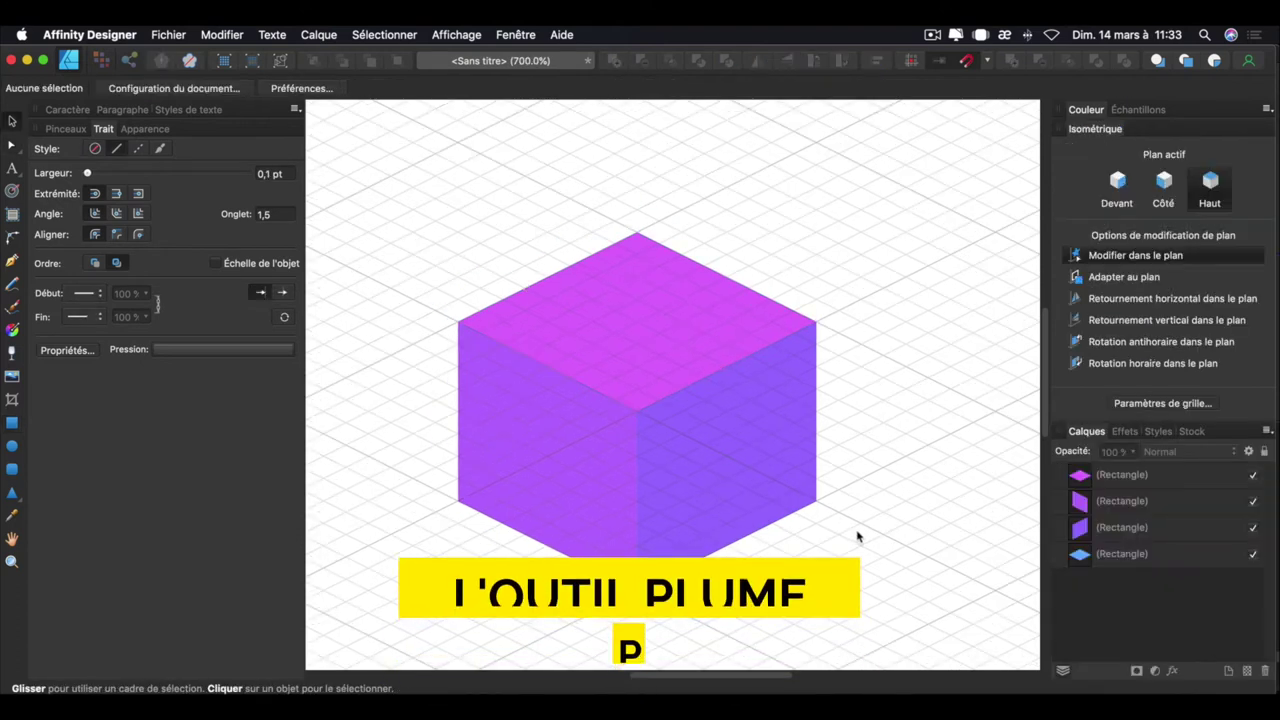
key(p)
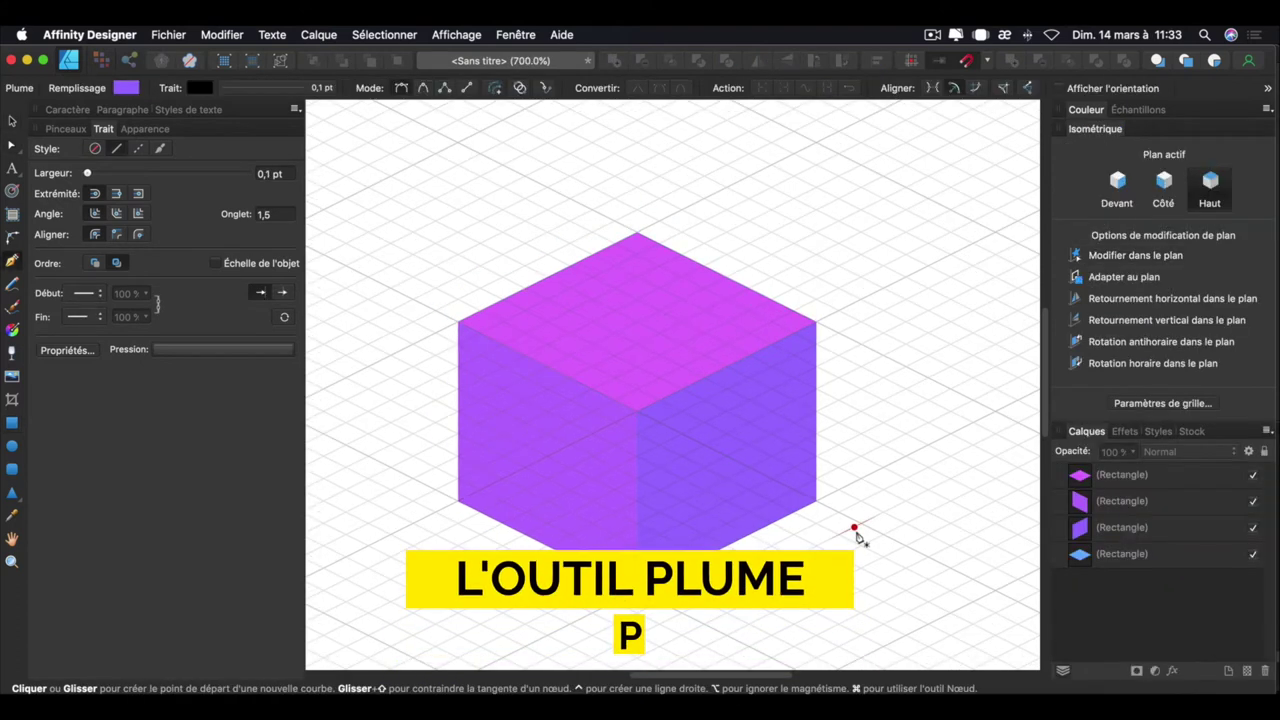
Trace a closed hexagon path through the cube's six outer corners.
click(458, 322)
click(637, 233)
click(816, 322)
click(816, 500)
click(637, 590)
click(458, 500)
click(458, 322)
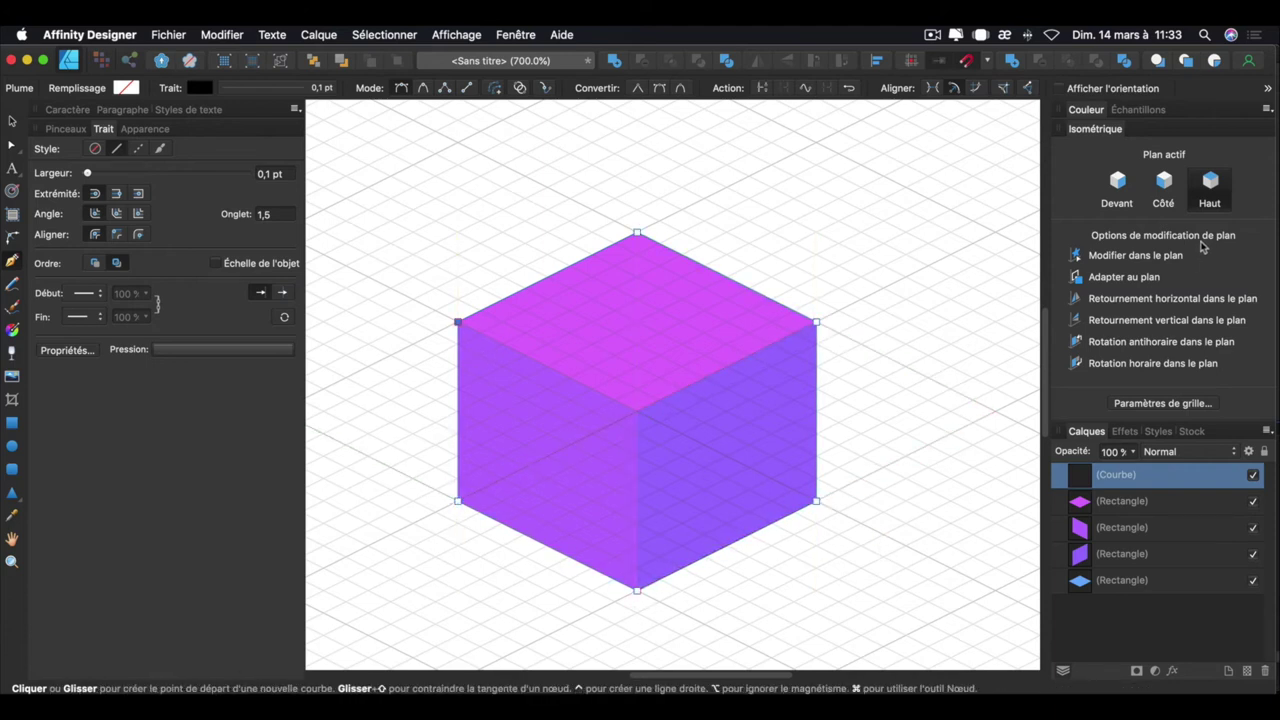
Fill the hexagon magenta, move it behind the cube, and nest the face rectangles inside.
click(1085, 110)
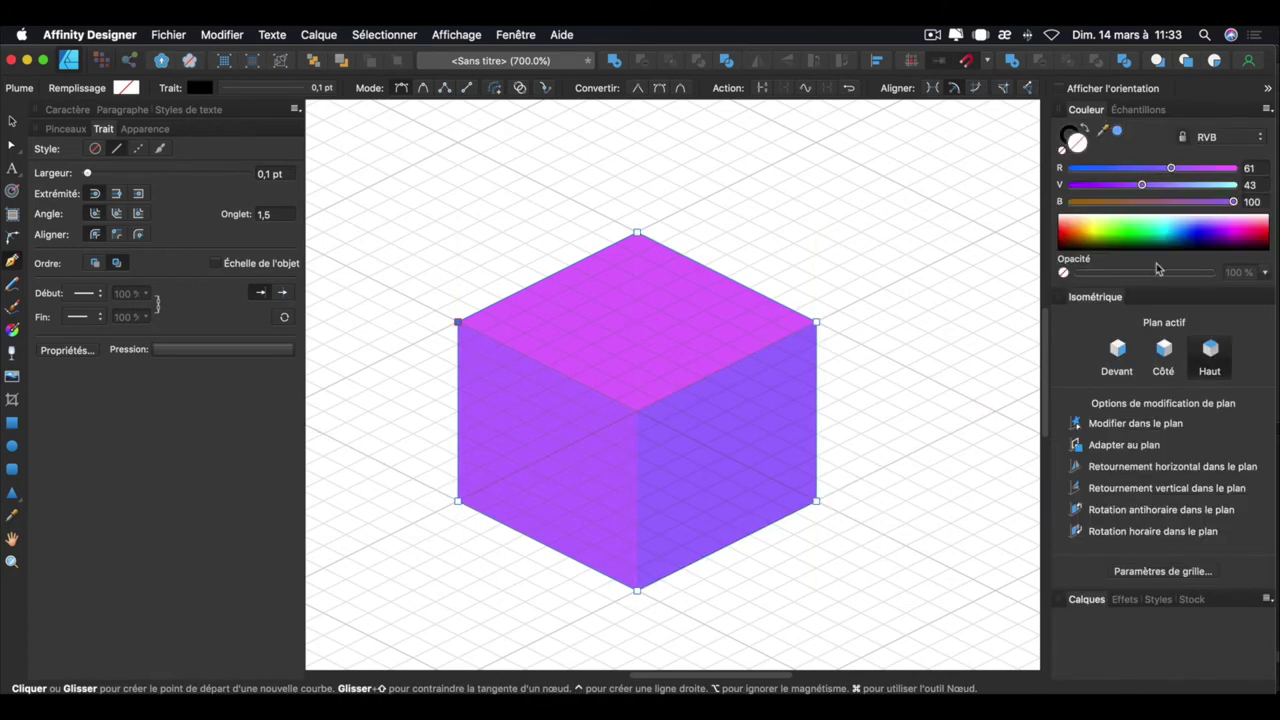
drag(1171, 169, 1200, 168)
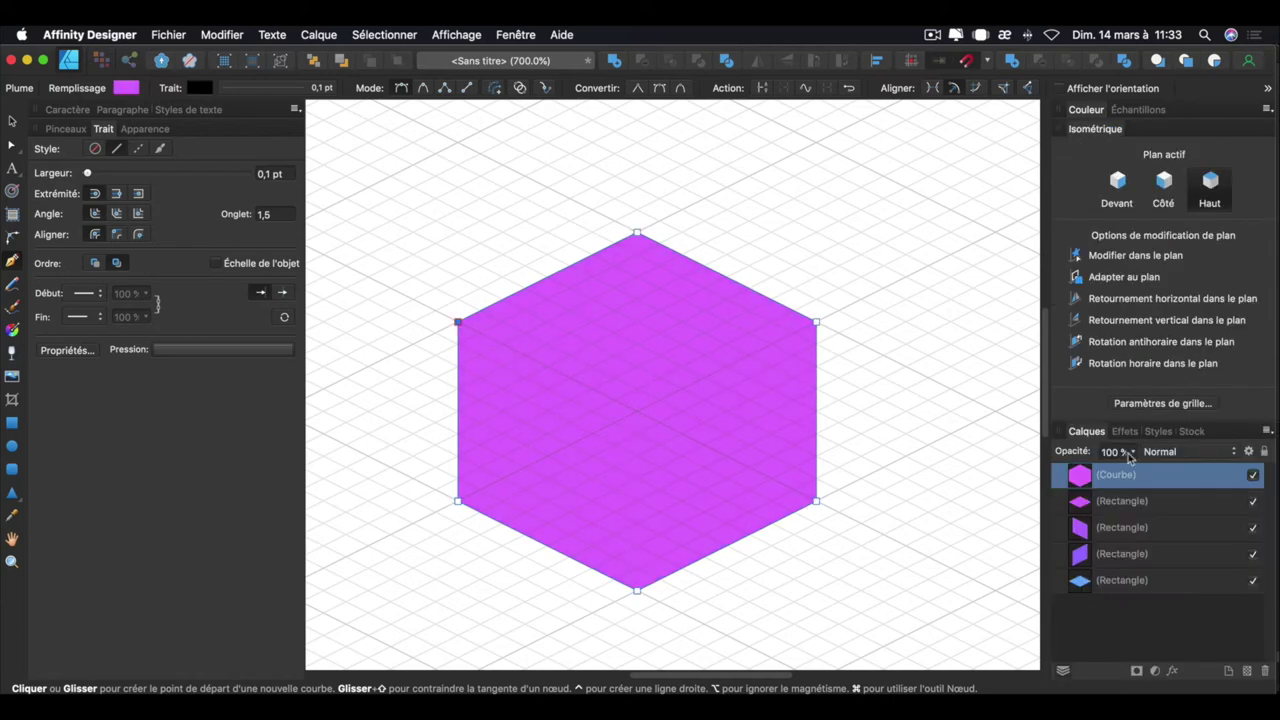
drag(1145, 475, 1043, 600)
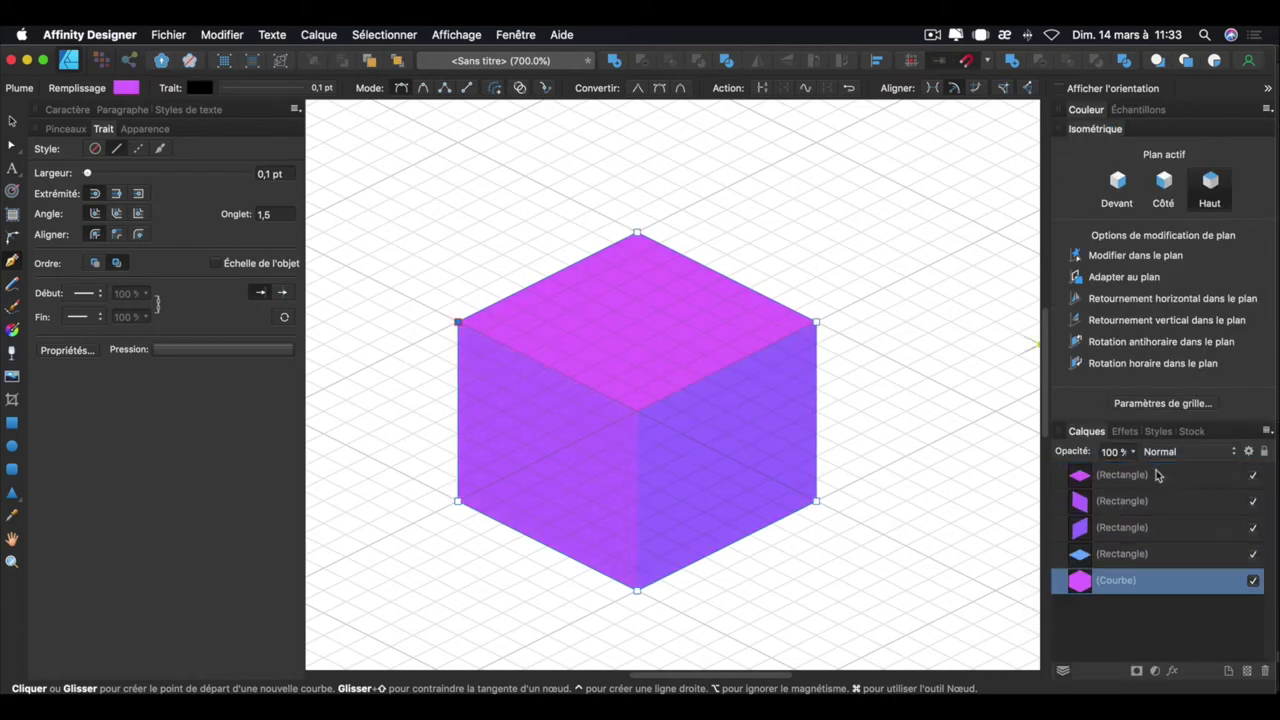
drag(1155, 510, 1196, 600)
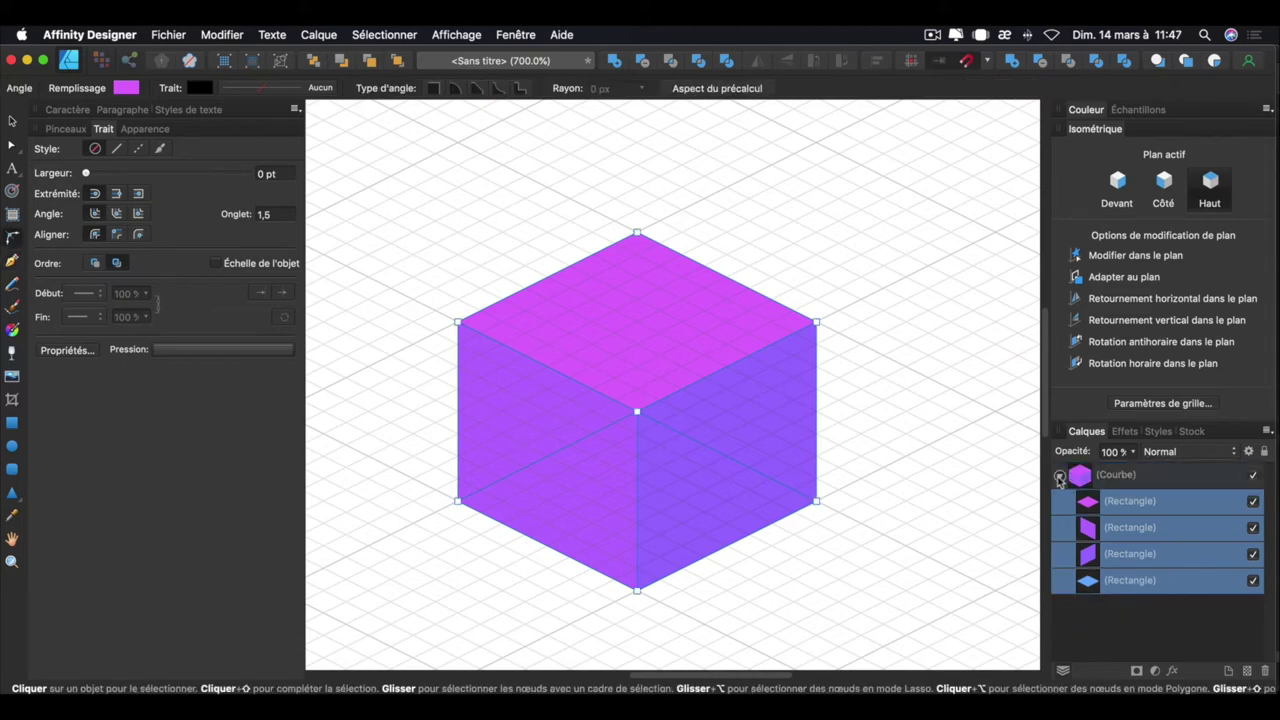
Select all the cube outline's nodes and round its corners to about 23 px.
drag(1073, 497, 1086, 527)
click(1157, 478)
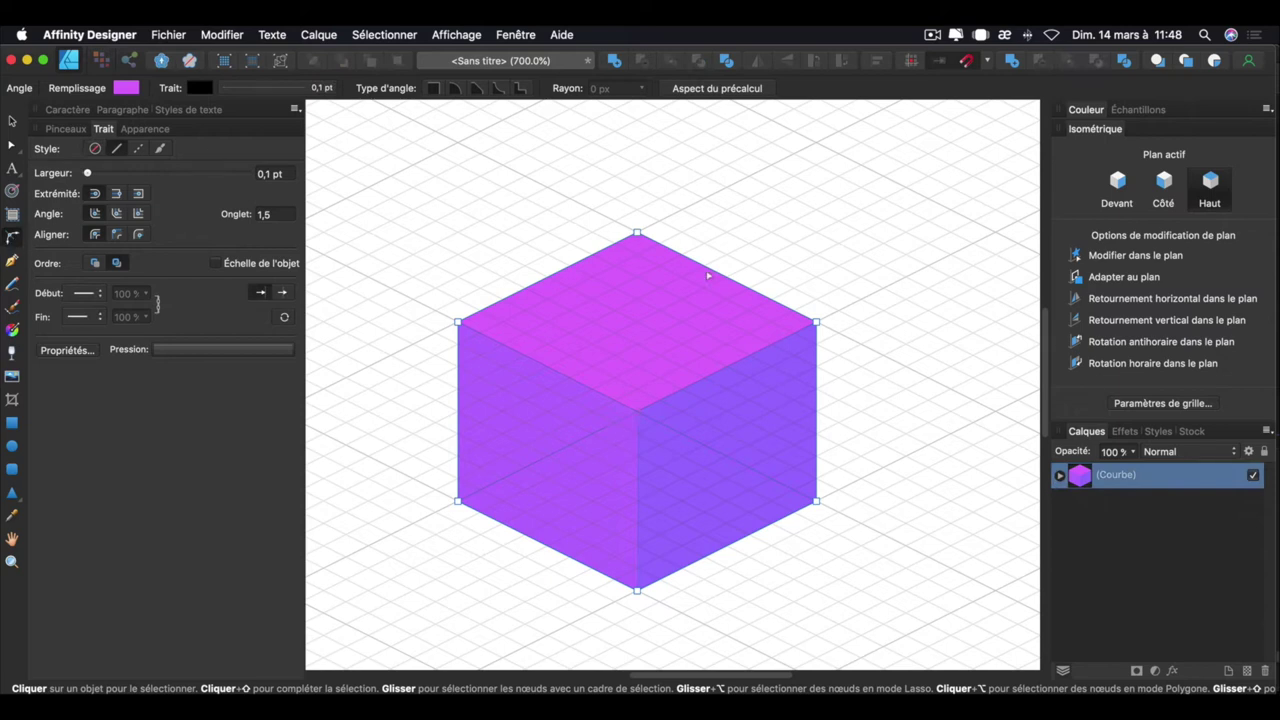
drag(387, 207, 892, 630)
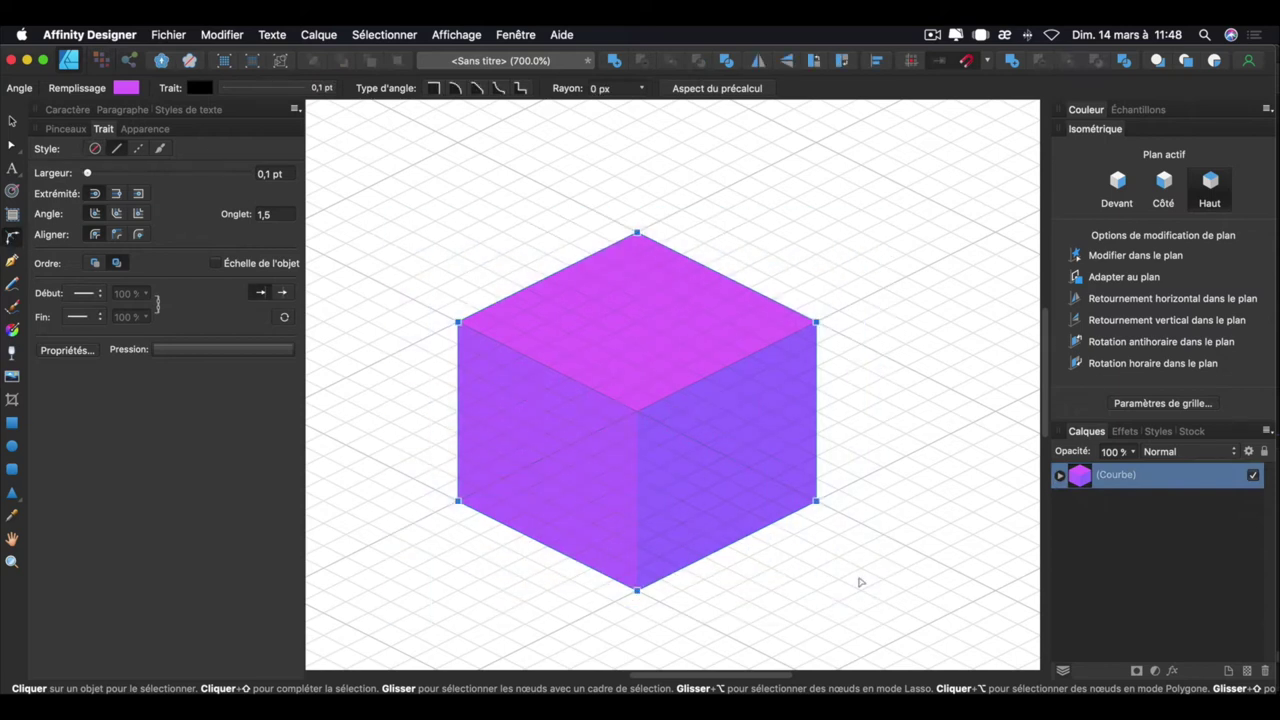
drag(638, 237, 636, 309)
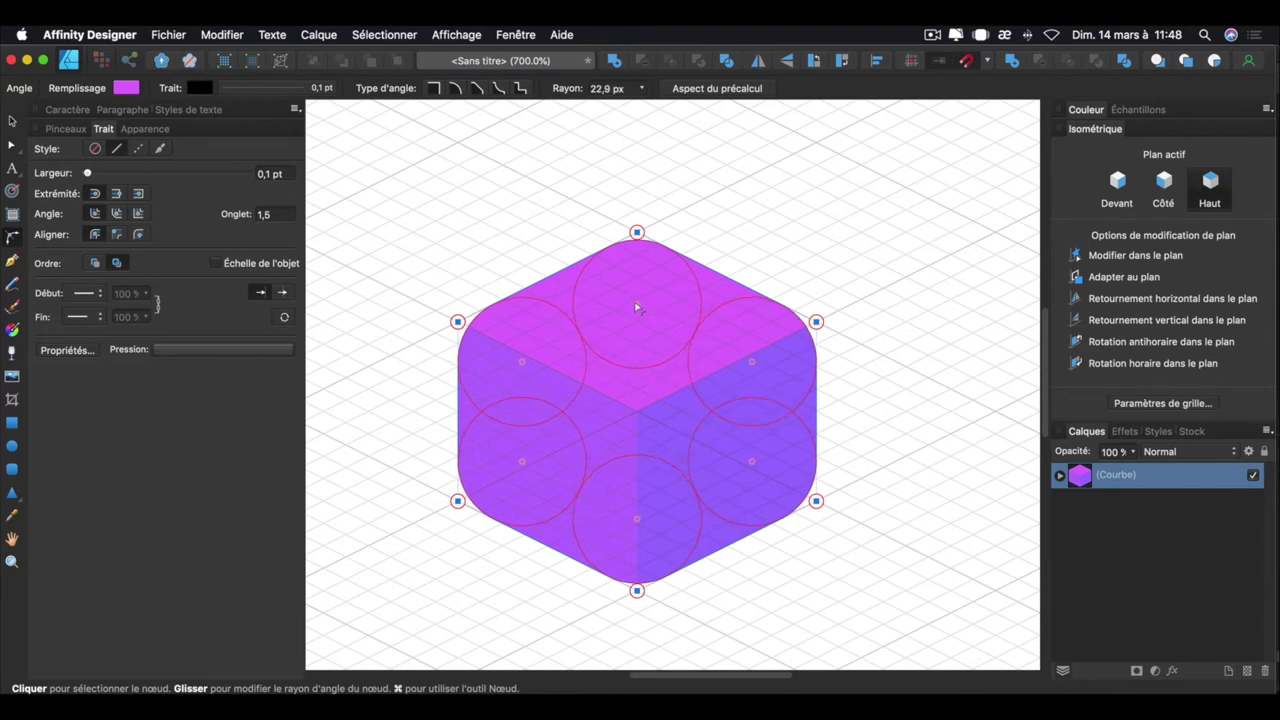
drag(636, 309, 632, 291)
click(931, 451)
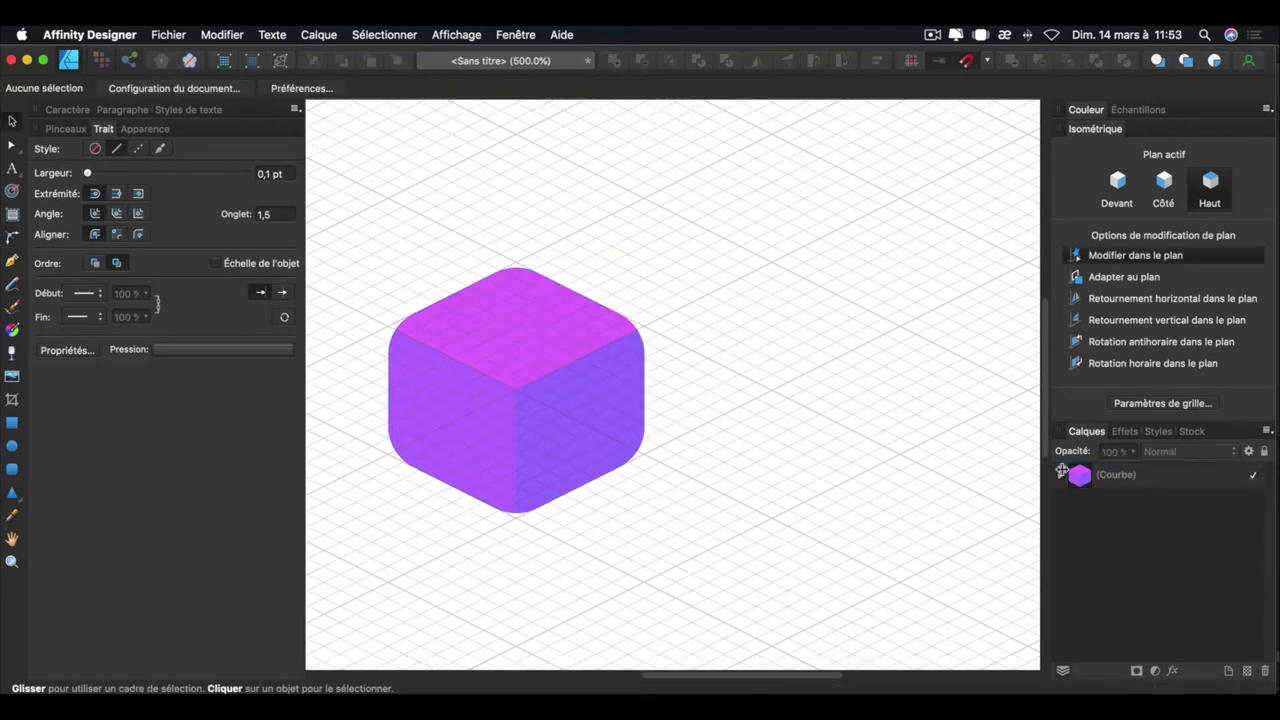
Give the four face rectangles a Flou gaussien effect with 4,9 px radius.
click(1167, 503)
shift+click(1166, 582)
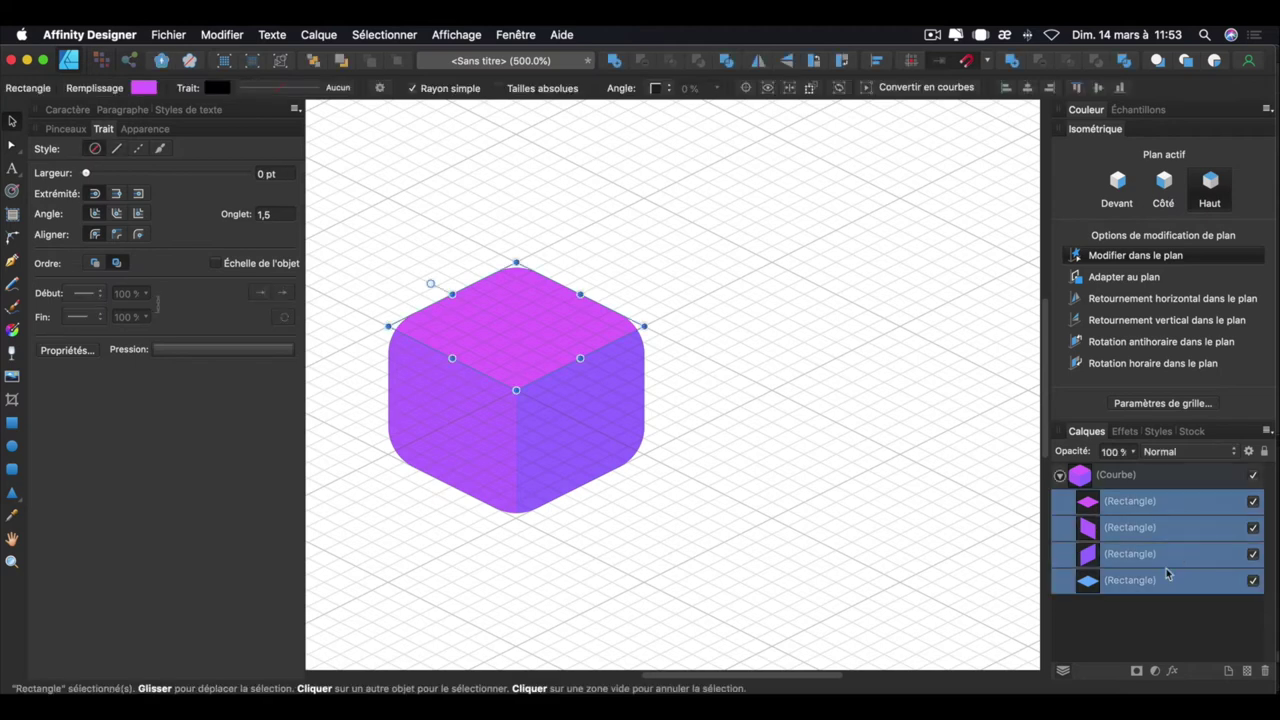
click(1173, 671)
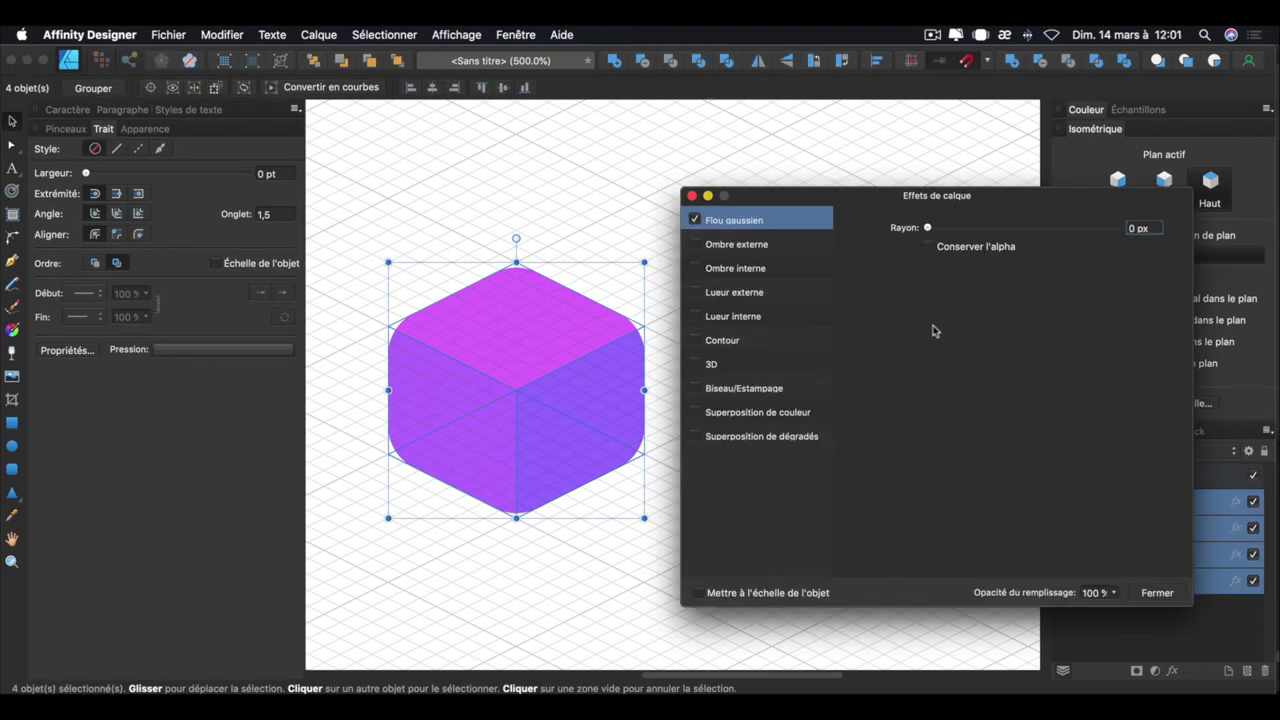
click(1139, 229)
text(4,9)
key(Return)
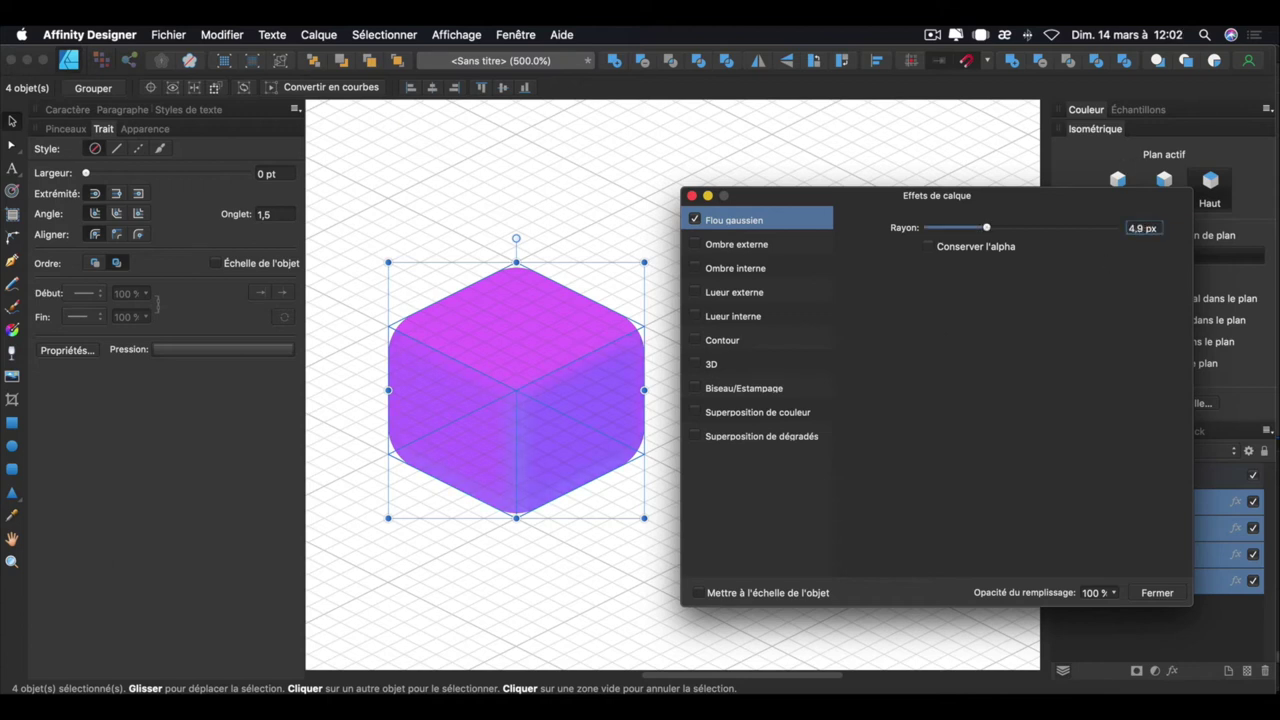
key(Return)
key(Escape)
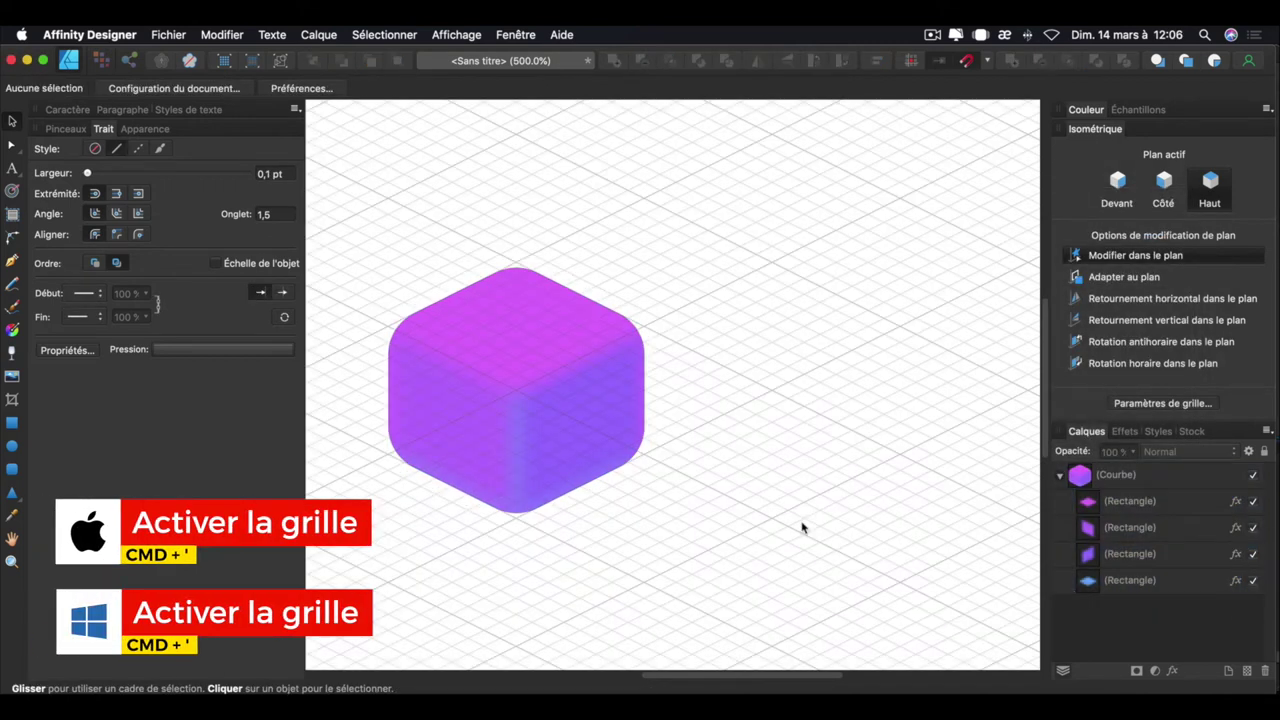
Zoom out, reposition the cube group, and duplicate it twice into a down-left diagonal row.
click(1060, 475)
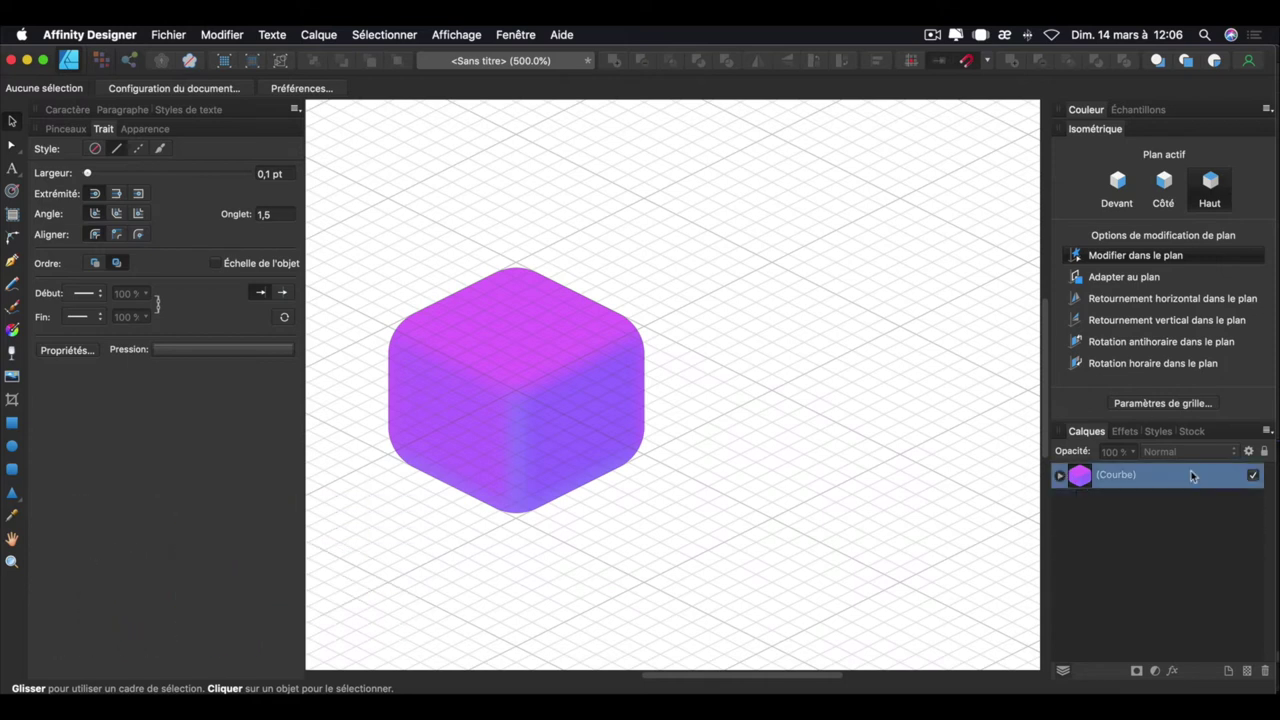
click(1191, 476)
key(super+0)
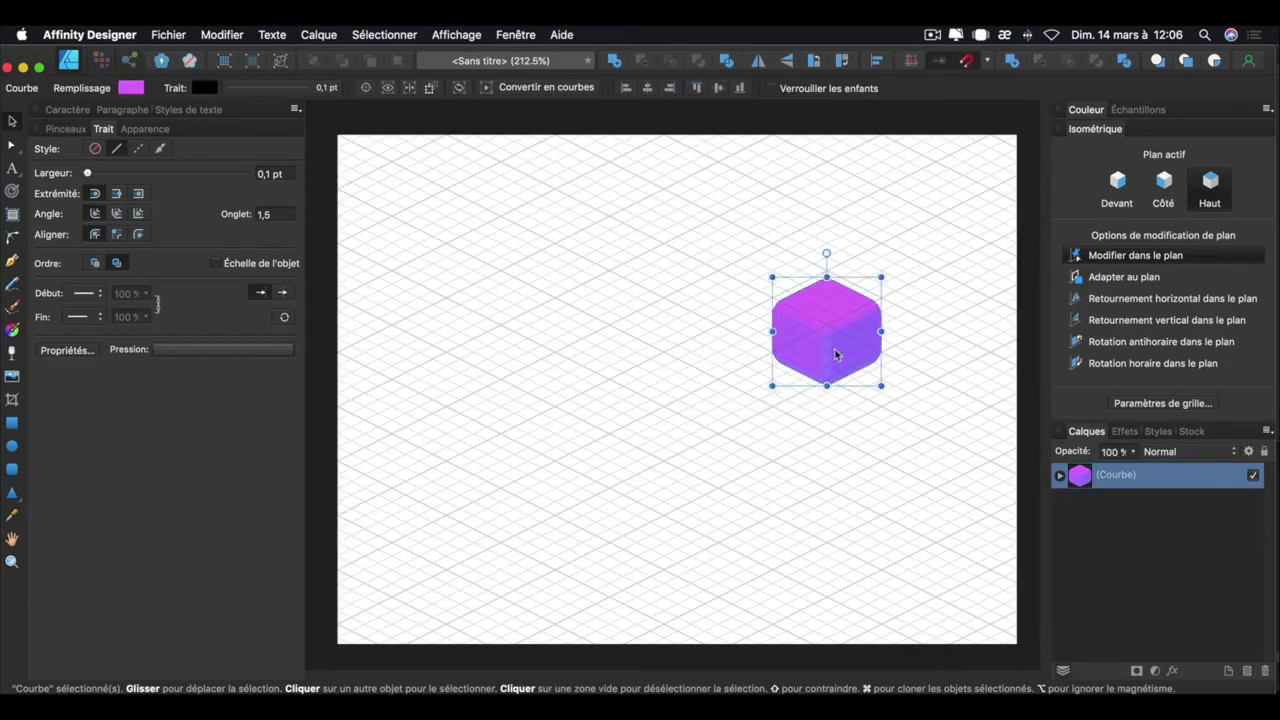
drag(834, 354, 792, 378)
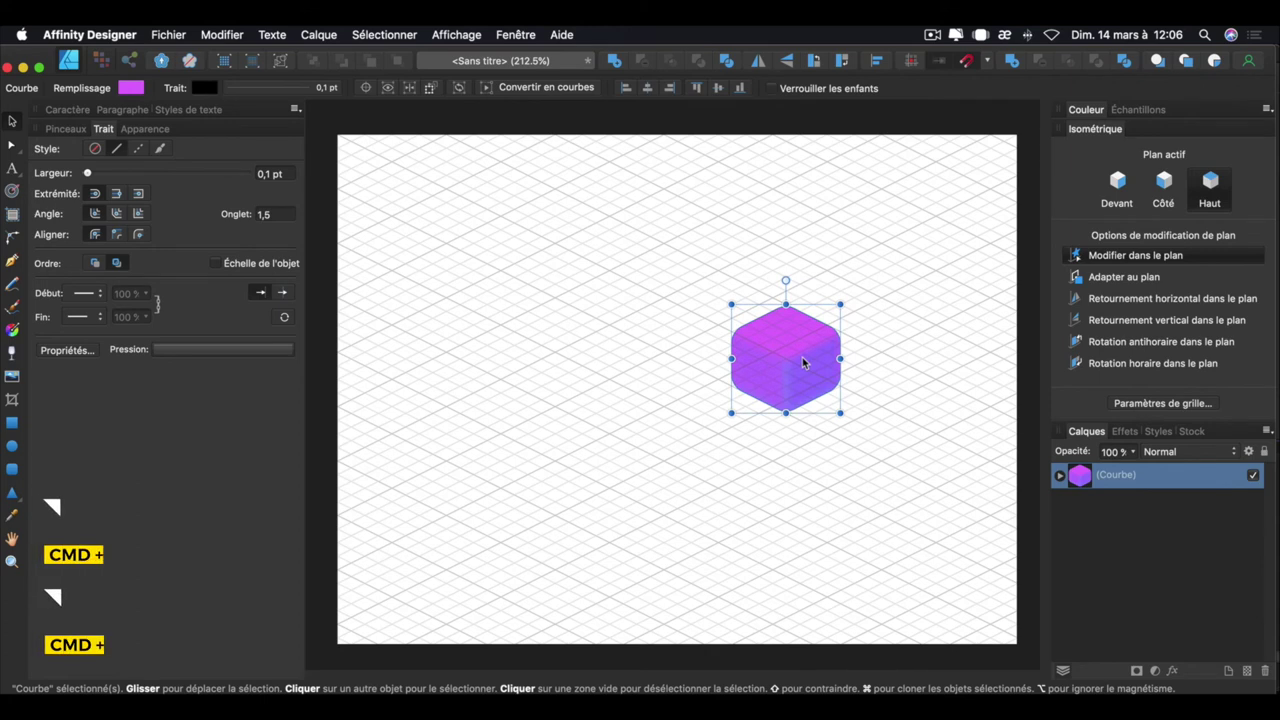
key(super+j)
drag(810, 360, 691, 431)
key(super+j)
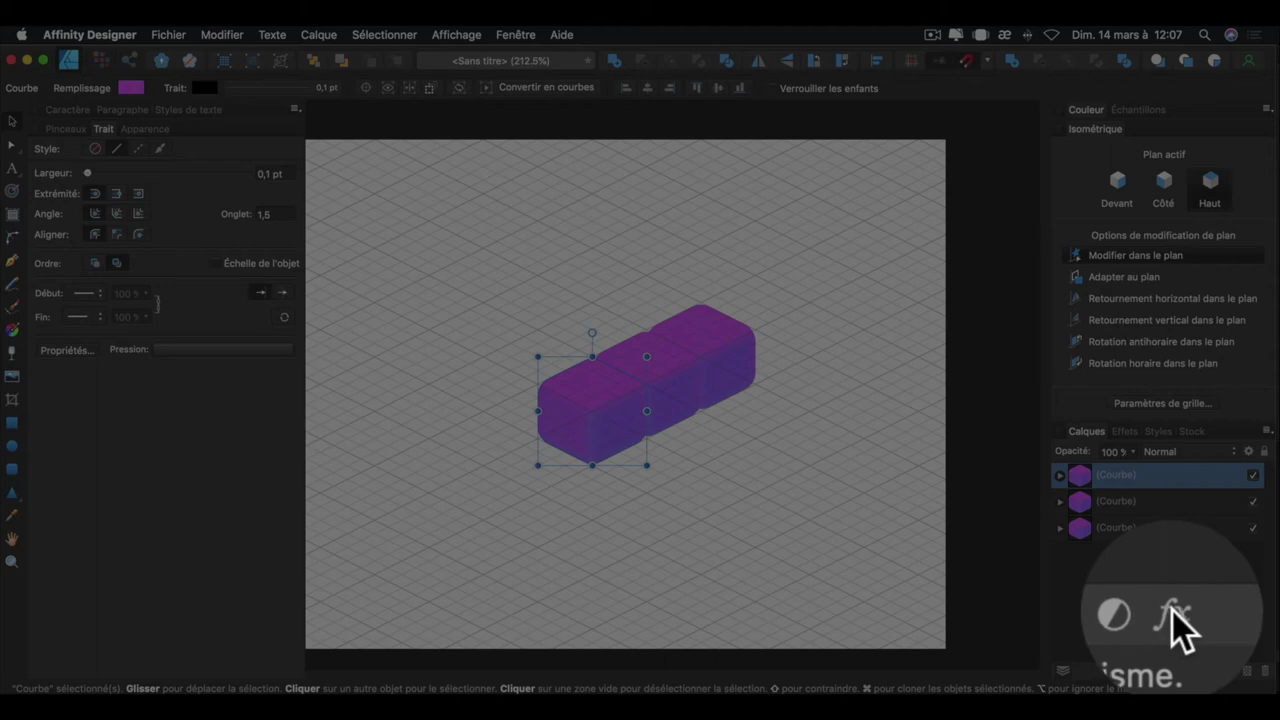
Add a Superposition de couleur effect to the front cube with Teinte blend mode.
click(1172, 670)
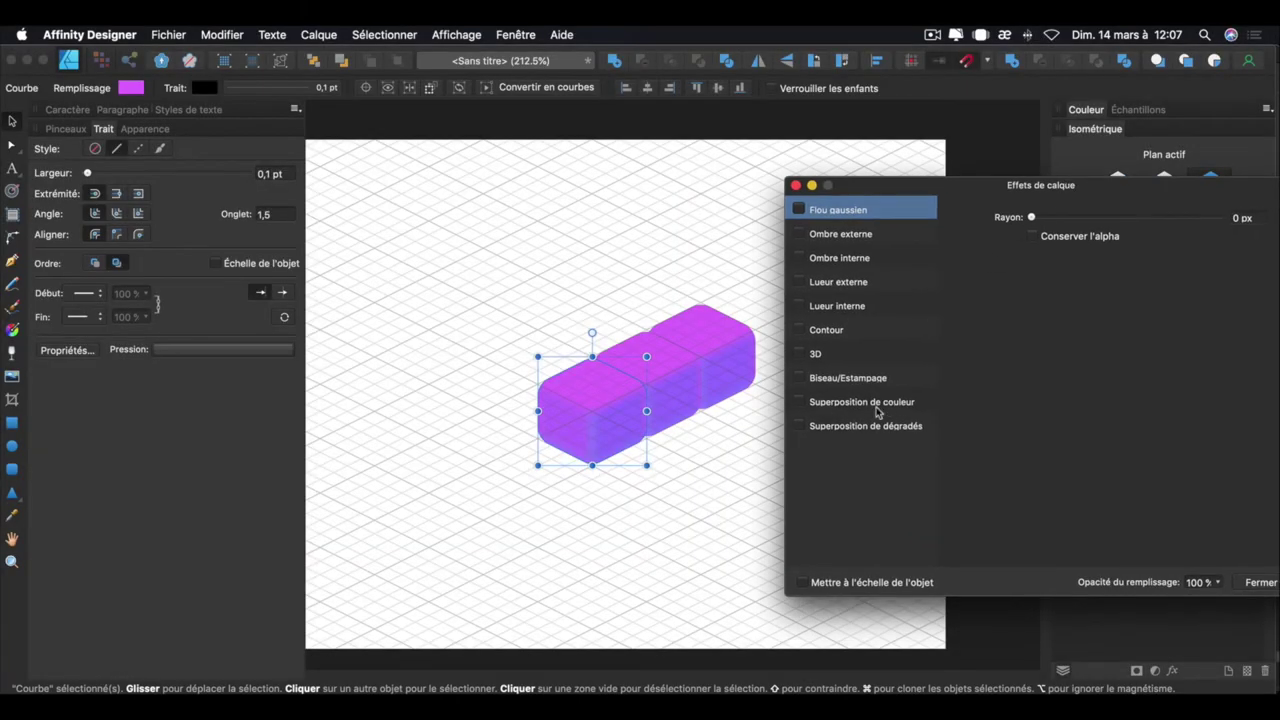
click(812, 408)
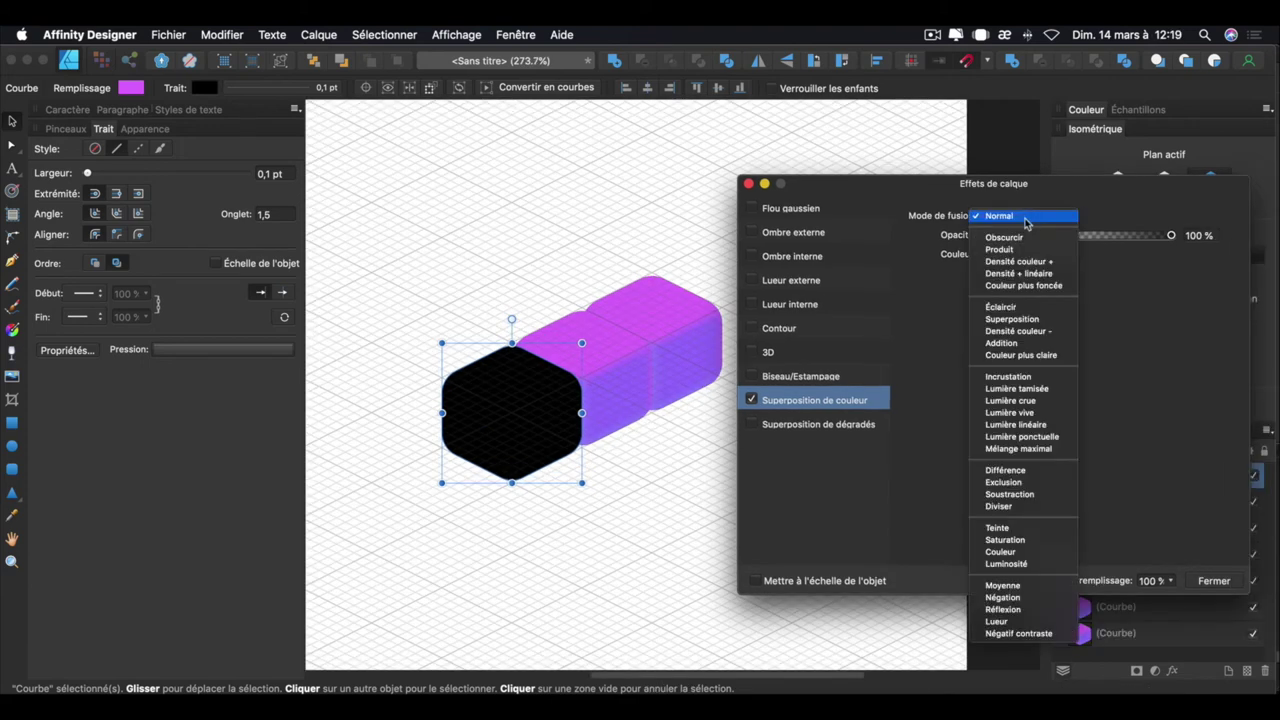
click(1016, 215)
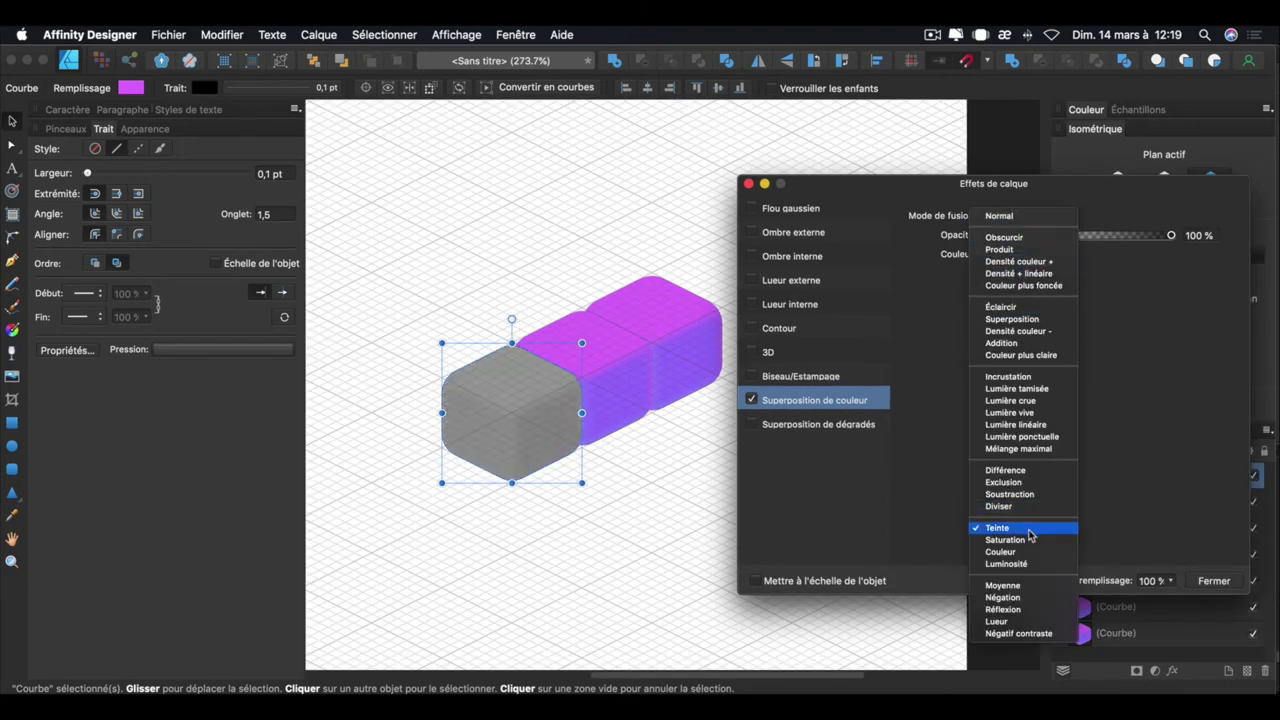
click(1030, 537)
Set the overlay colour to RGB hex 002727, turning the front cube teal.
click(1012, 254)
click(1090, 280)
click(1095, 344)
click(1075, 280)
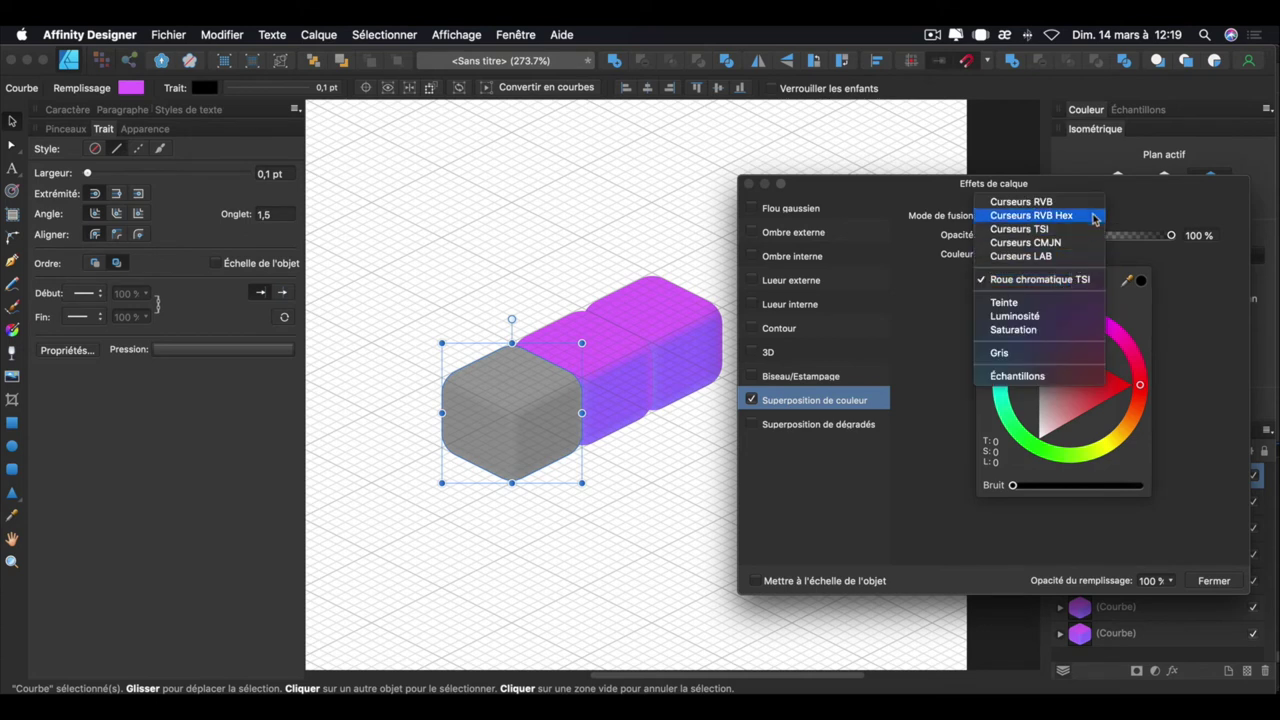
key(Return)
click(1137, 354)
text(006464)
key(Return)
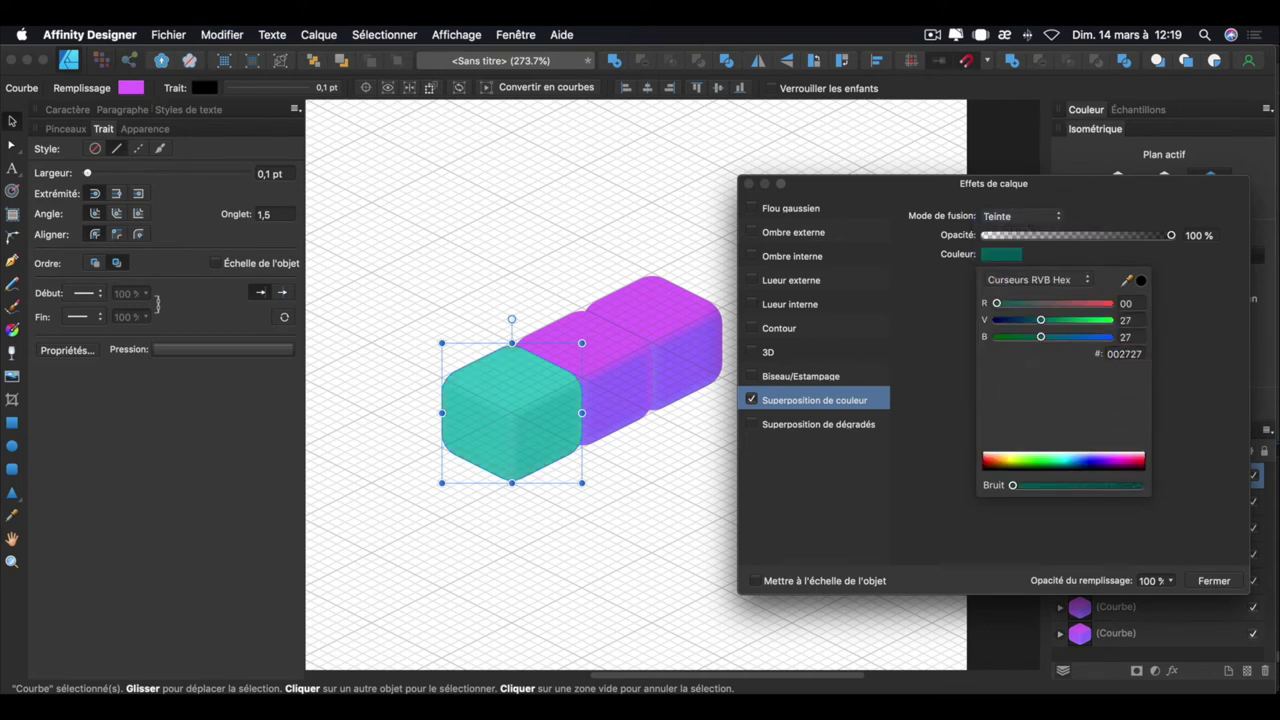
key(Return)
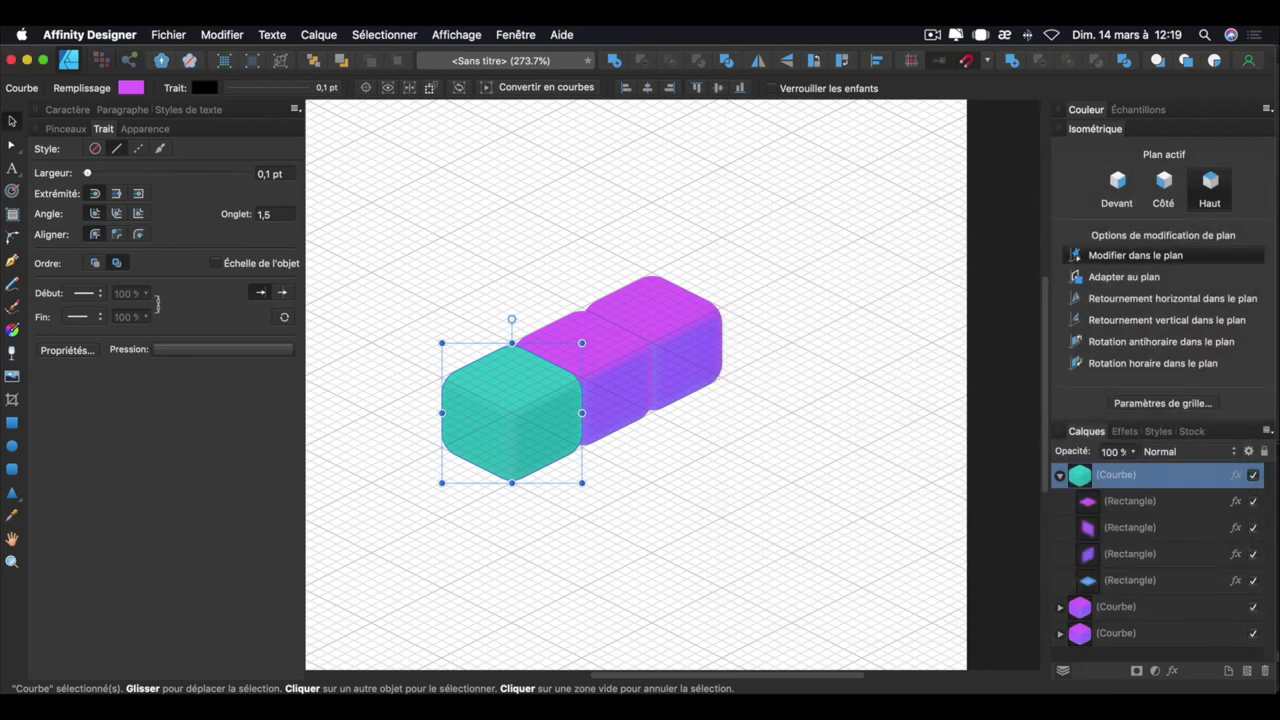
click(1130, 554)
Switch the Colour panel to sliders and give one front-cube face a slightly darker teal fill.
click(1086, 109)
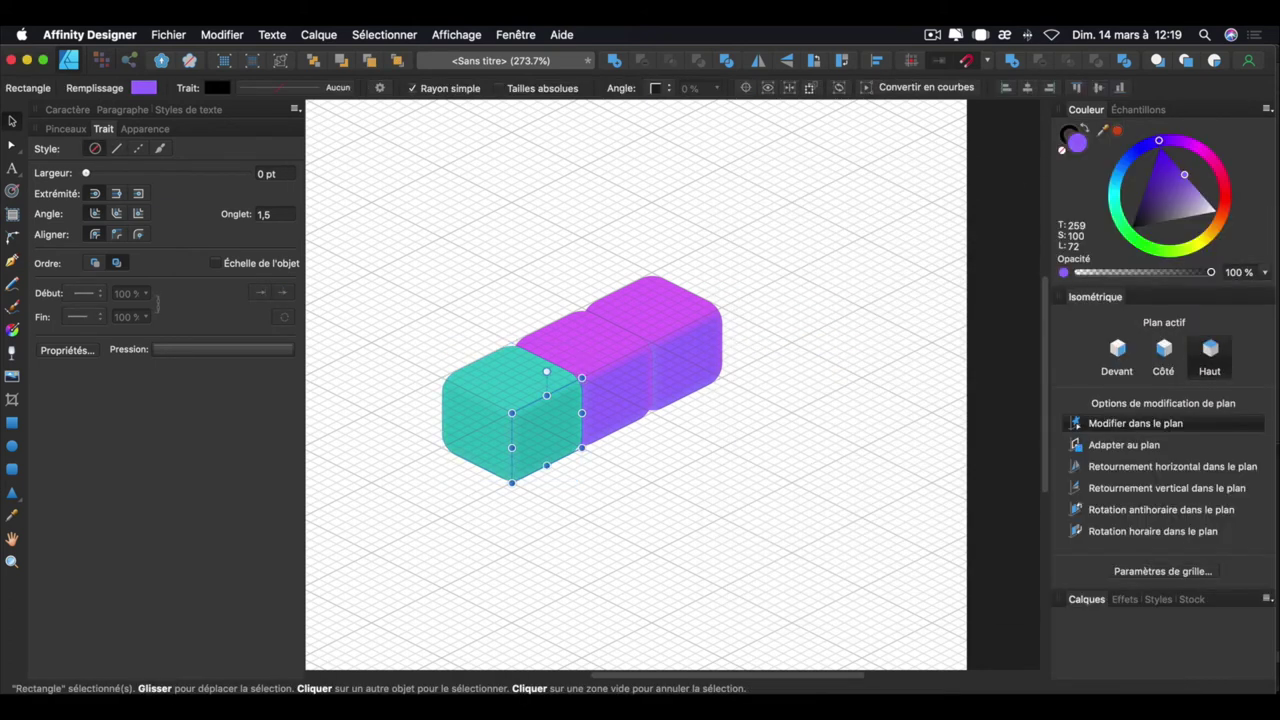
click(1267, 108)
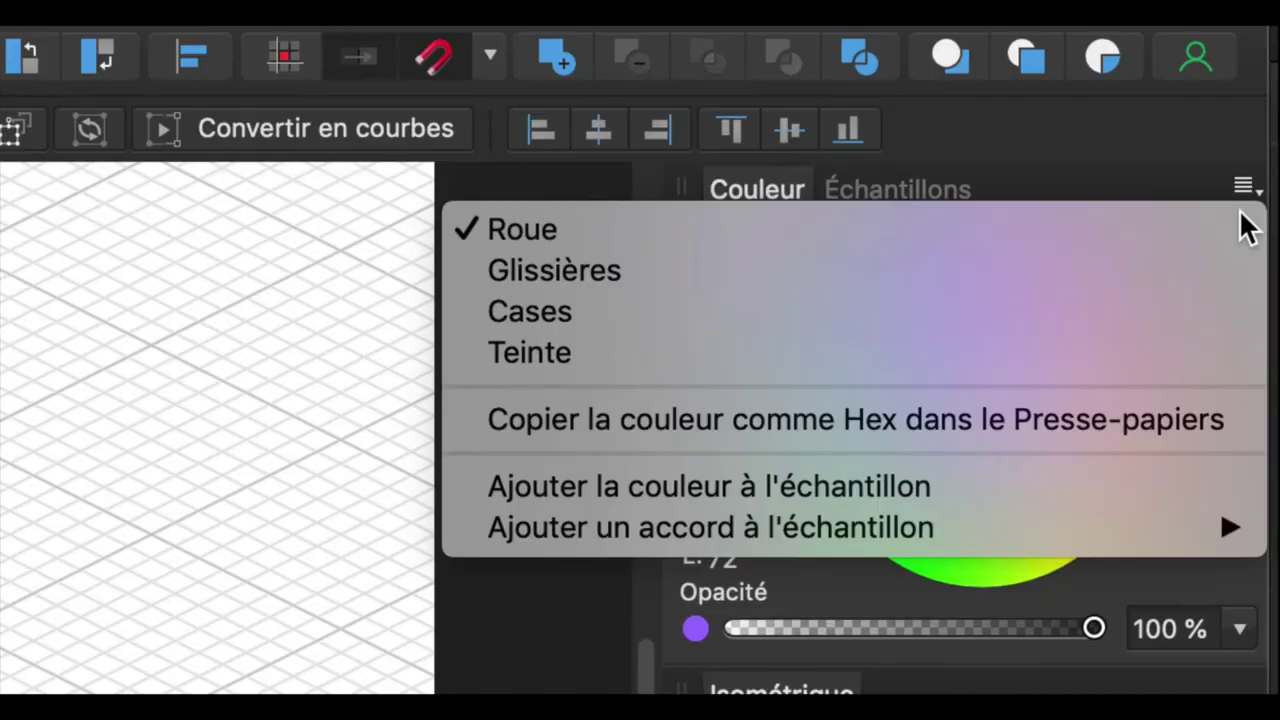
click(1235, 140)
click(1188, 185)
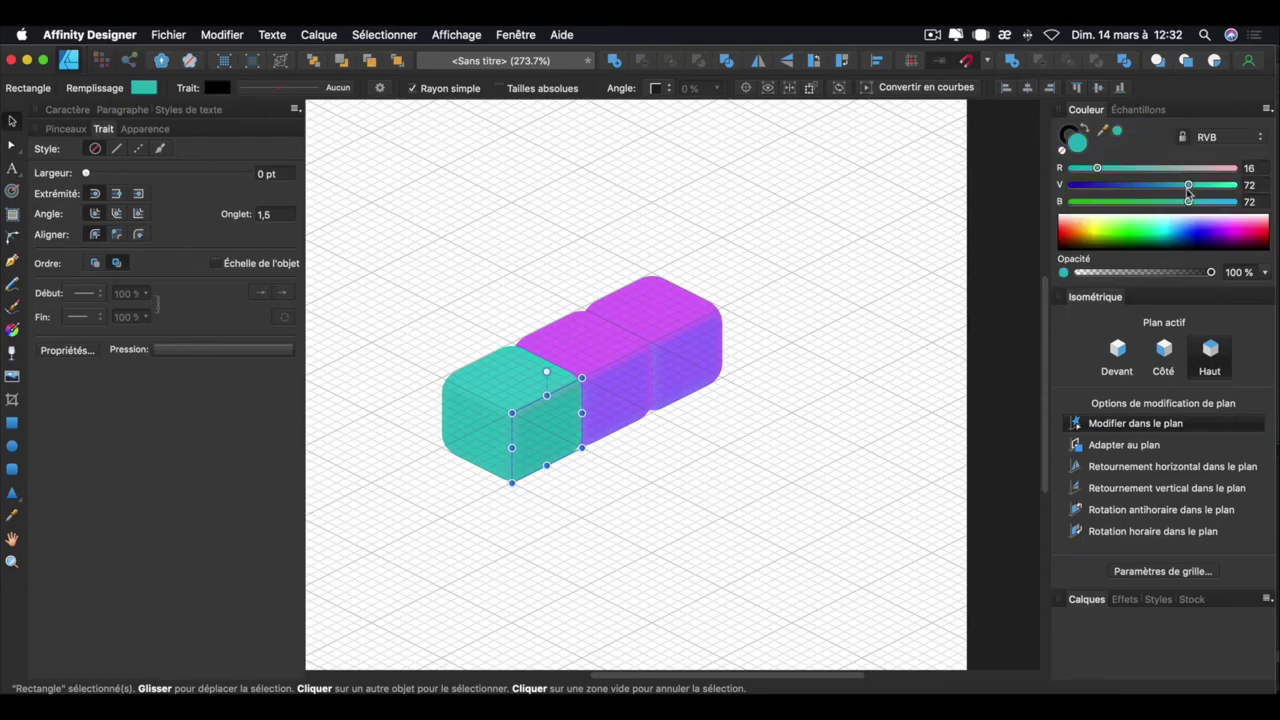
drag(1182, 192, 1178, 187)
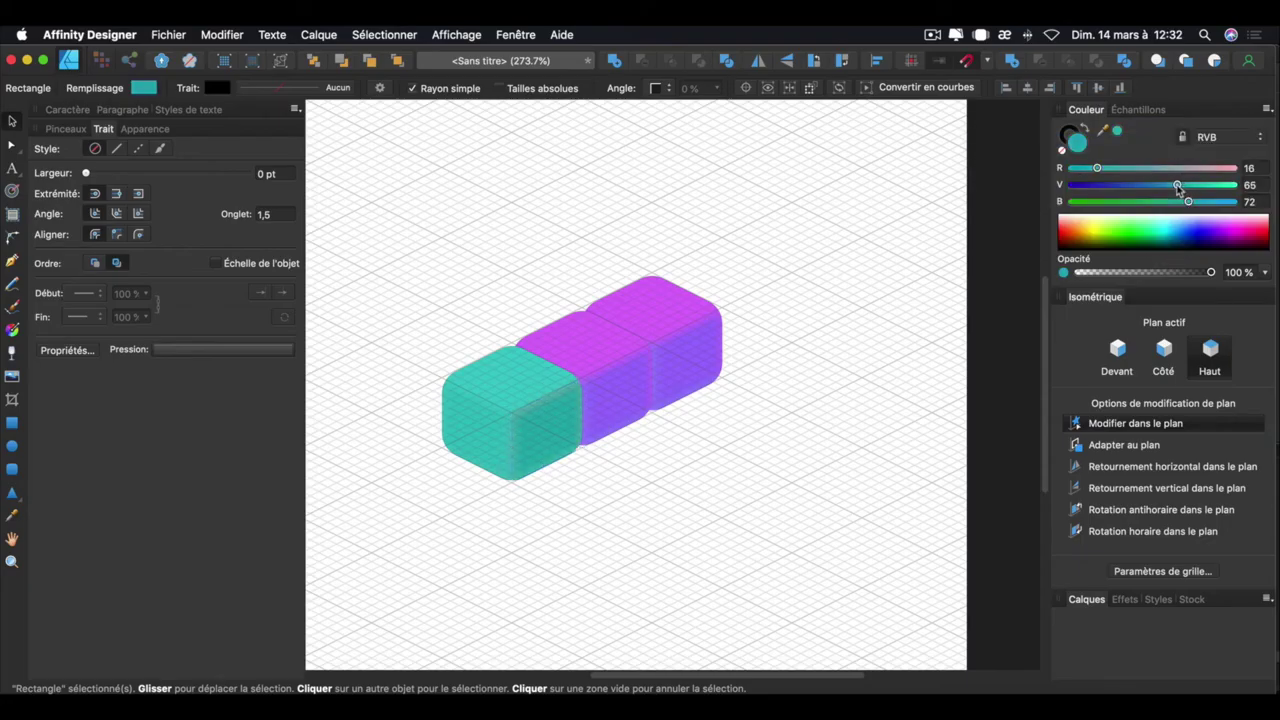
Sample the cube's teal onto two more faces, darkening one and lightening the other.
click(497, 442)
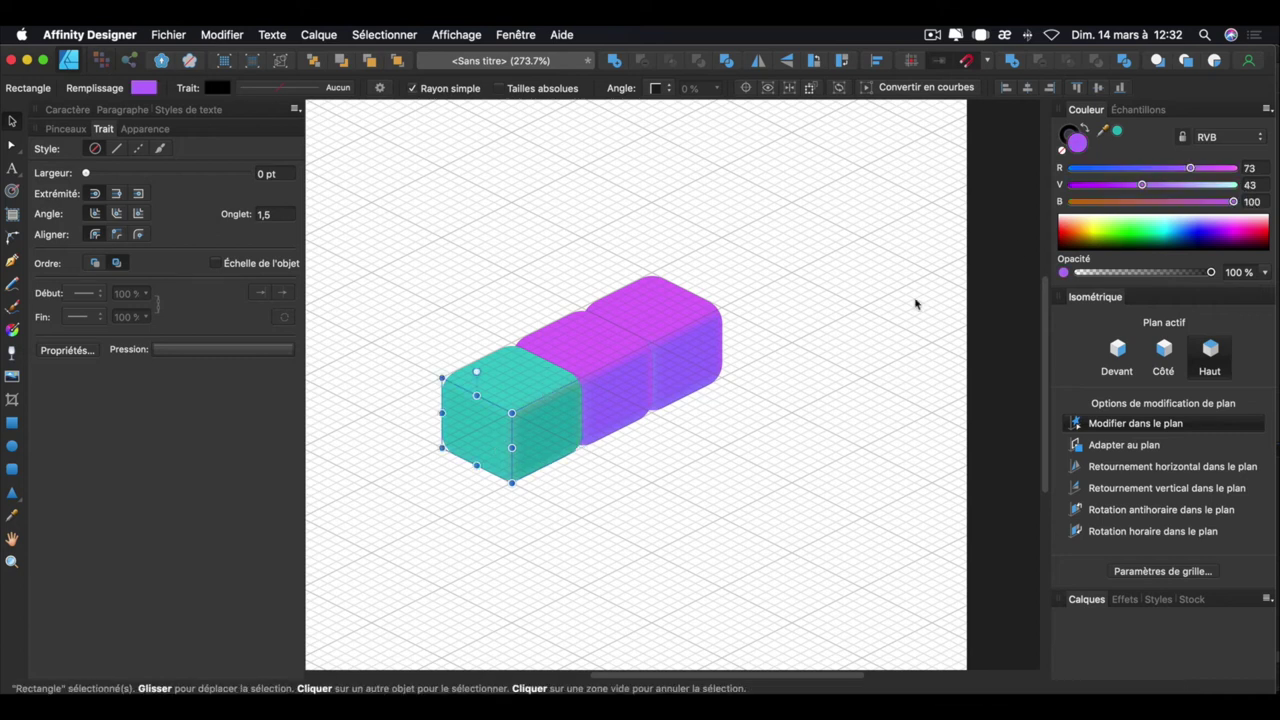
key(i)
click(558, 425)
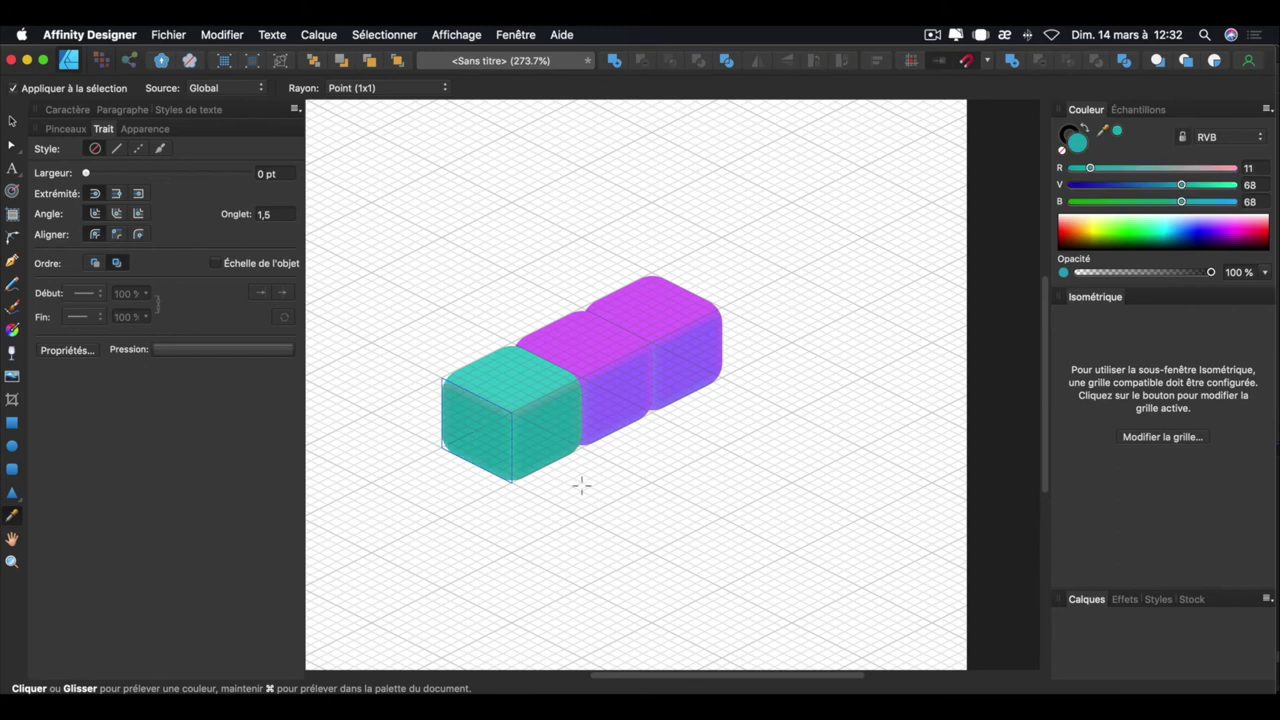
drag(1179, 187, 1145, 187)
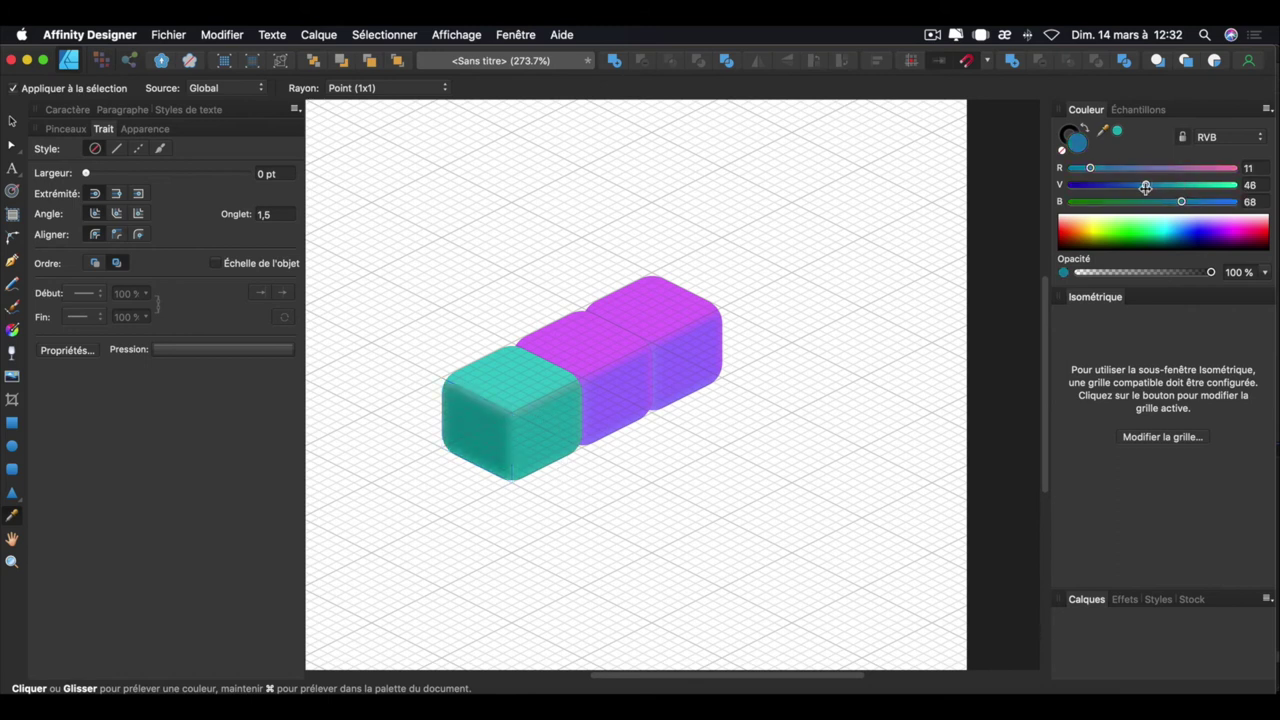
super+click(544, 380)
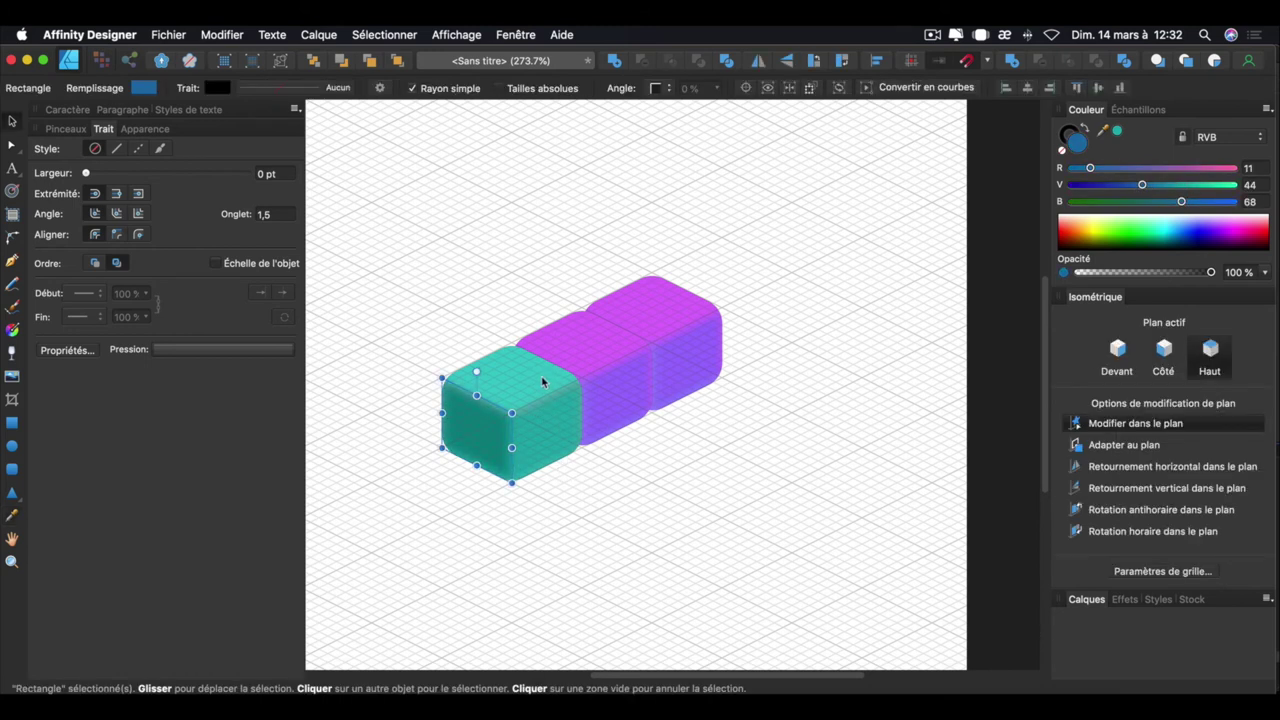
click(575, 393)
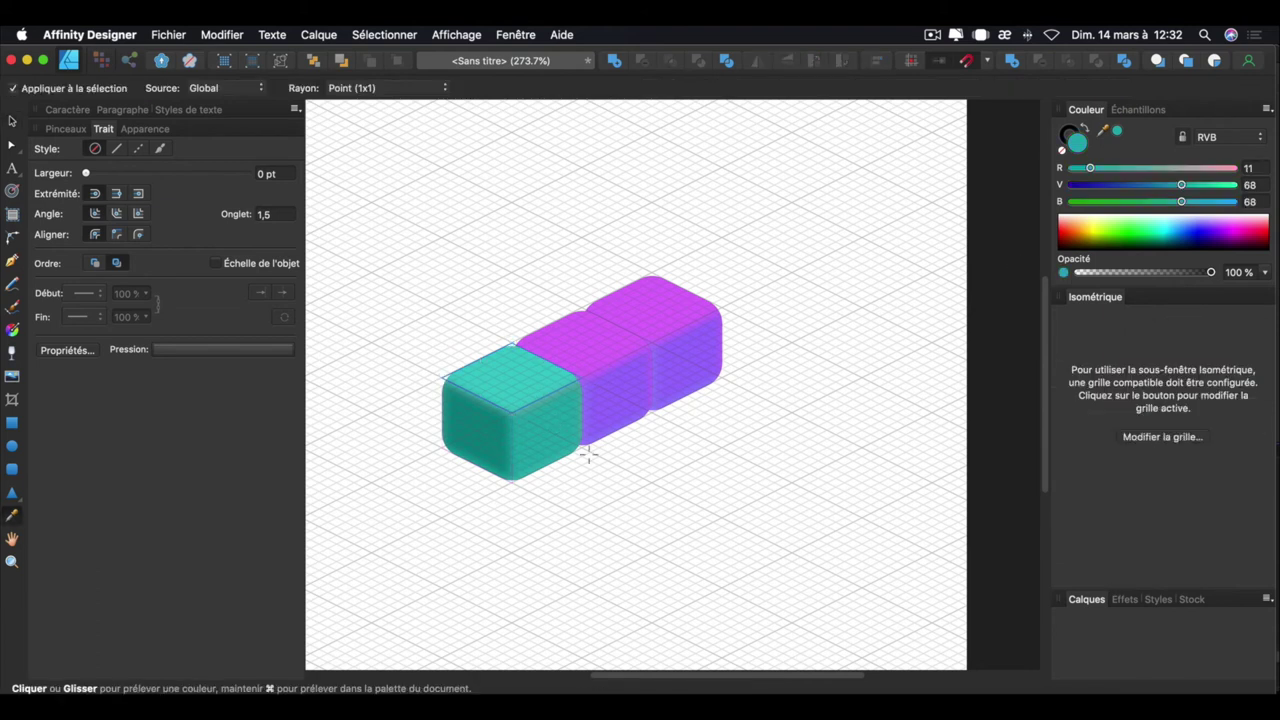
drag(1187, 185, 1213, 185)
Duplicate the teal cube twice, offsetting each copy down-left, to form a row of three.
key(m)
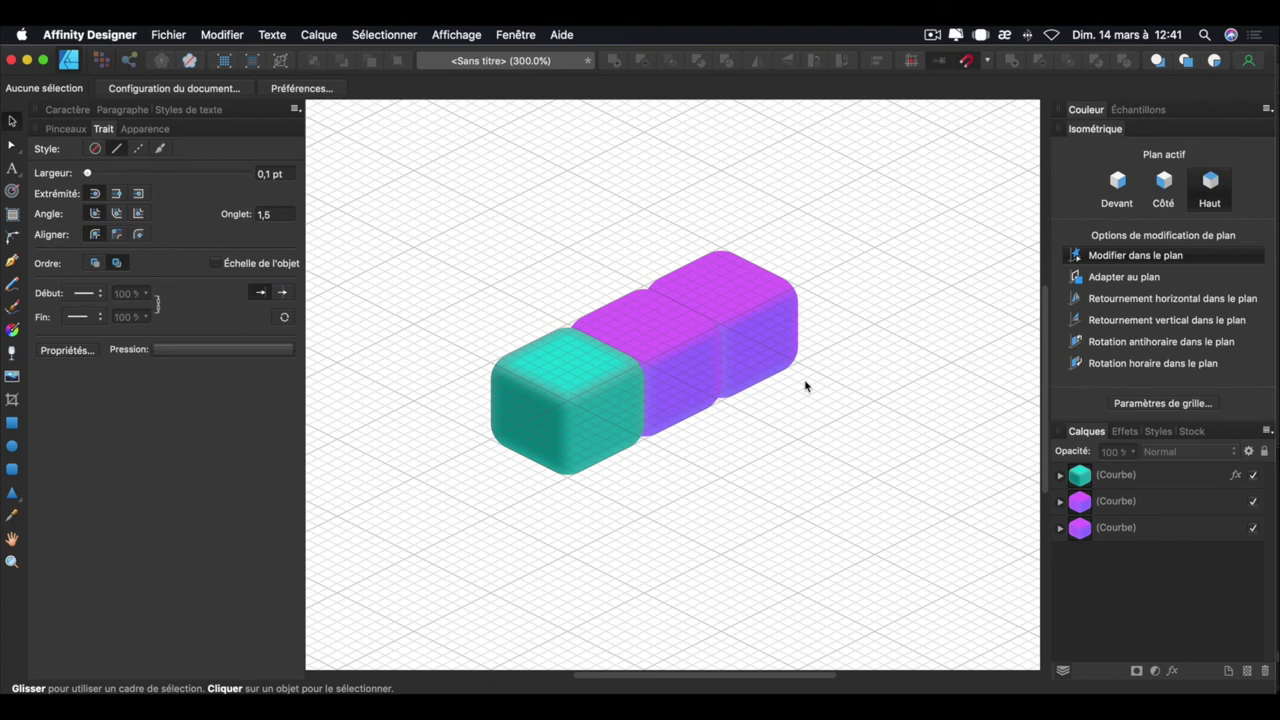
scroll(806, 386, down, 3)
click(669, 418)
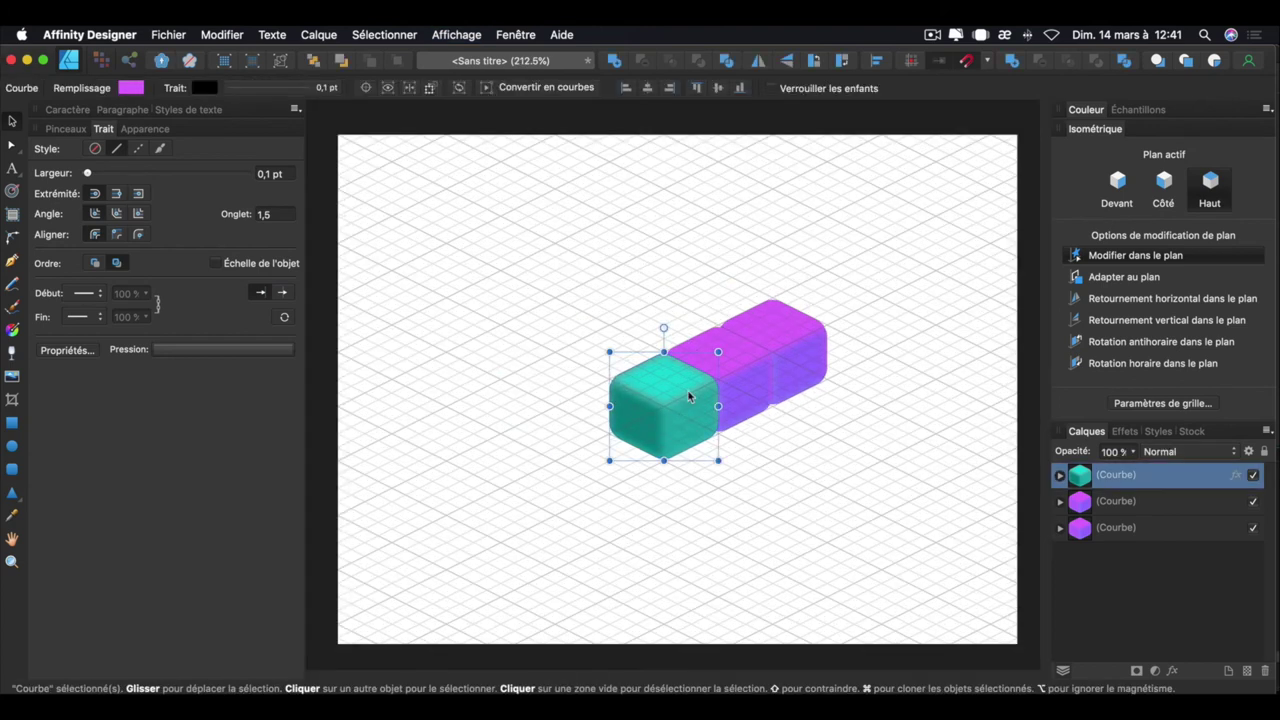
key(super+j)
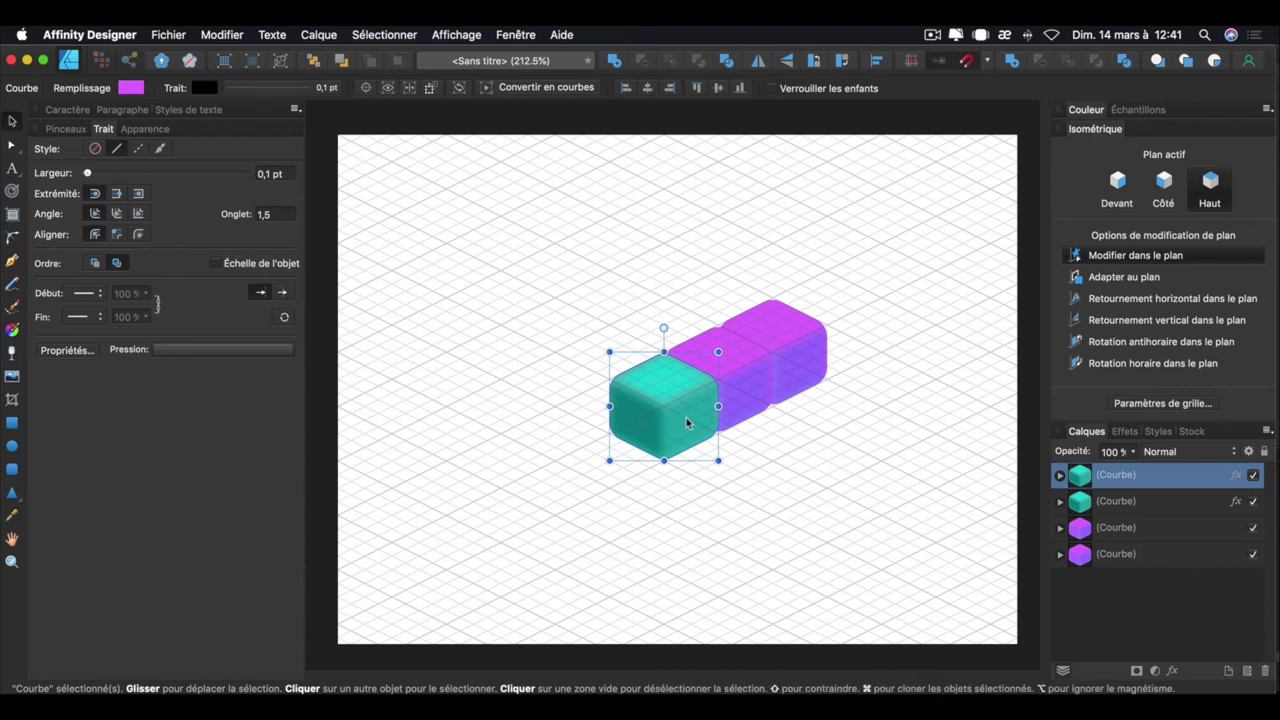
drag(686, 422, 635, 449)
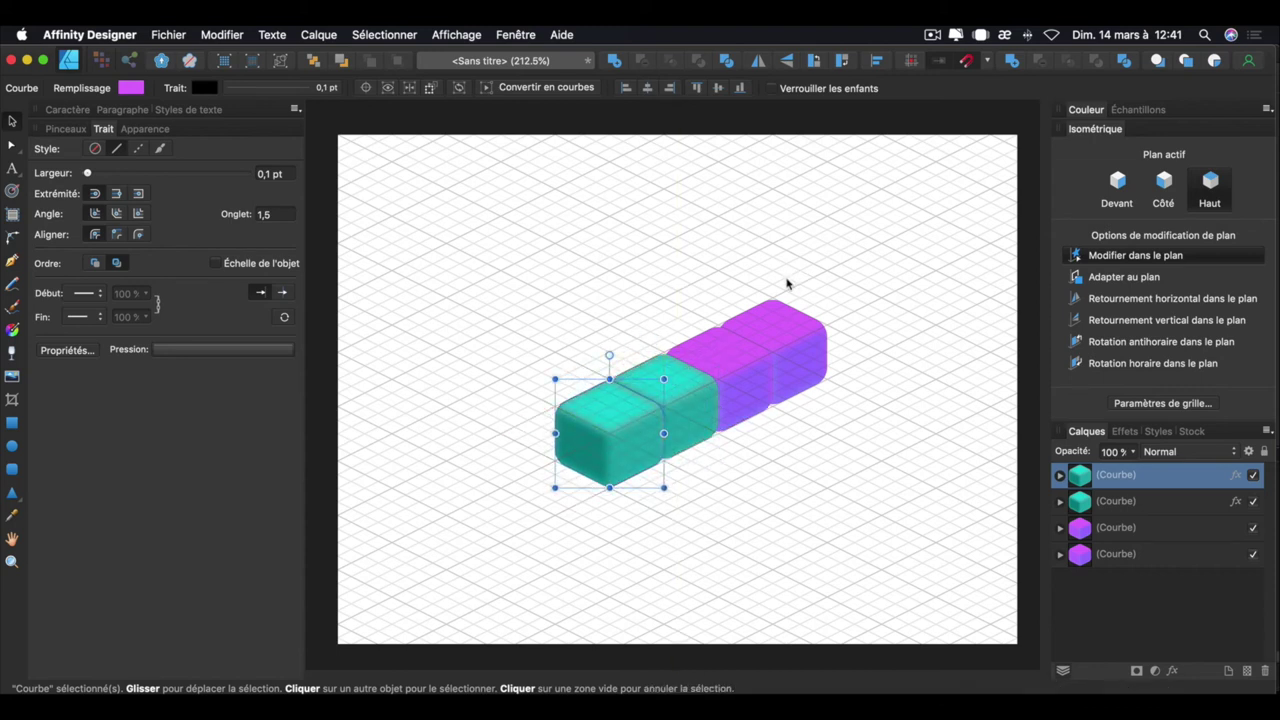
key(super+j)
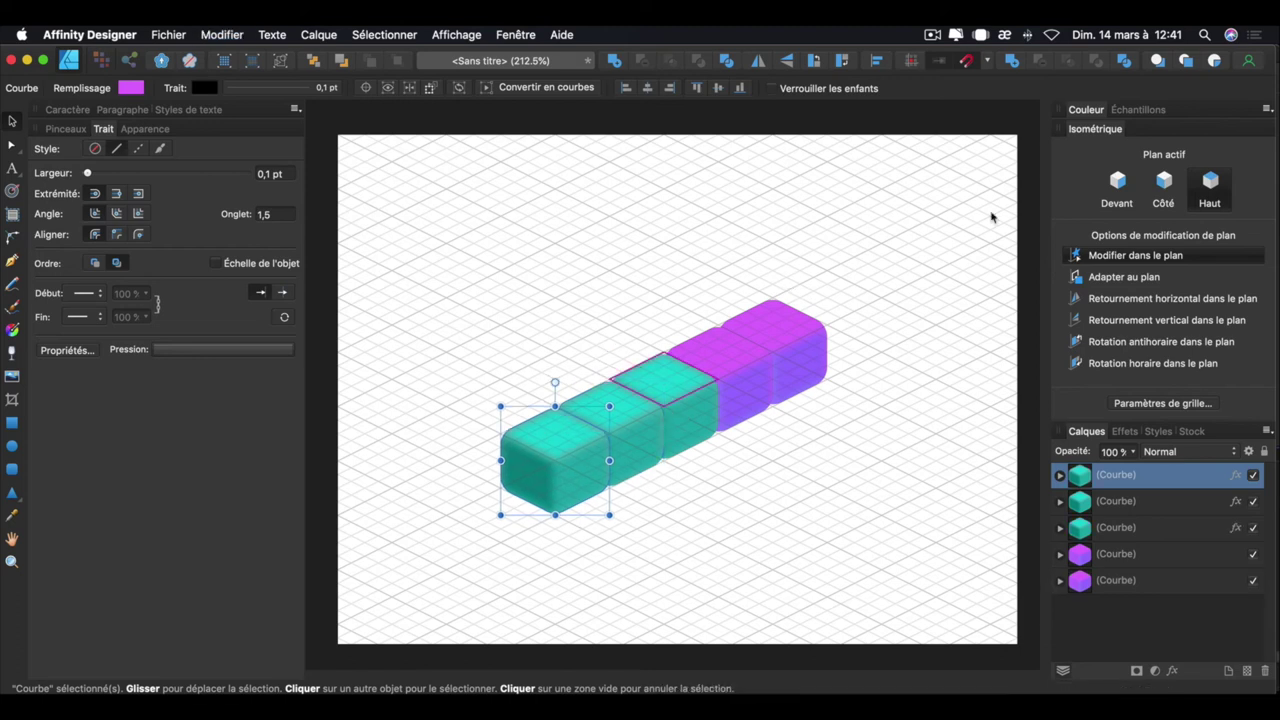
Duplicate the three teal cubes and move the copies up into a second row.
shift+click(1127, 527)
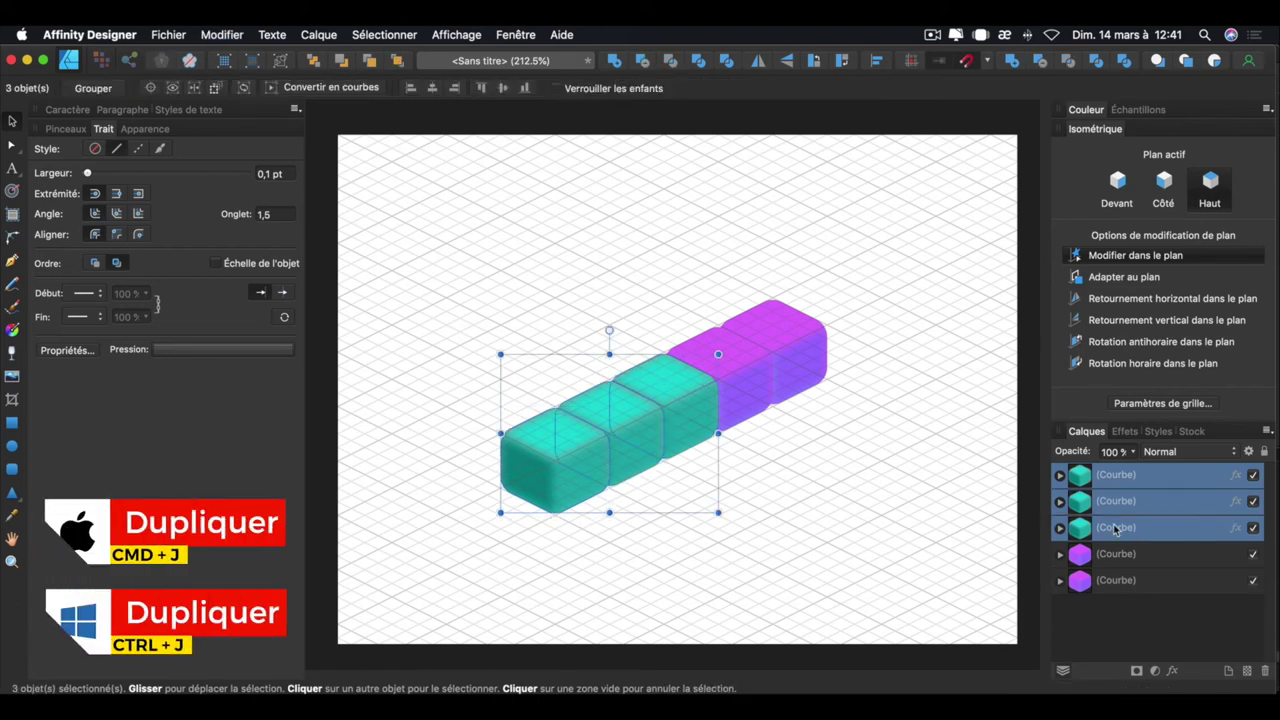
key(super+j)
drag(676, 424, 676, 370)
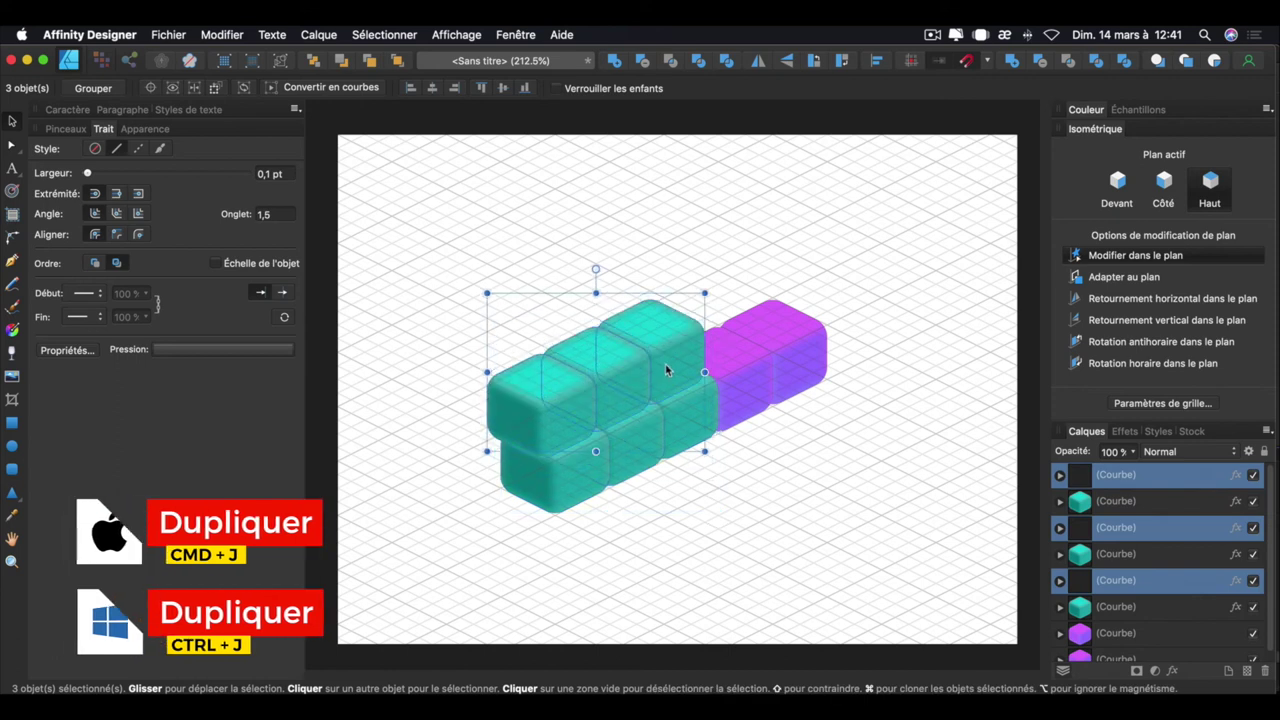
key(Escape)
click(748, 378)
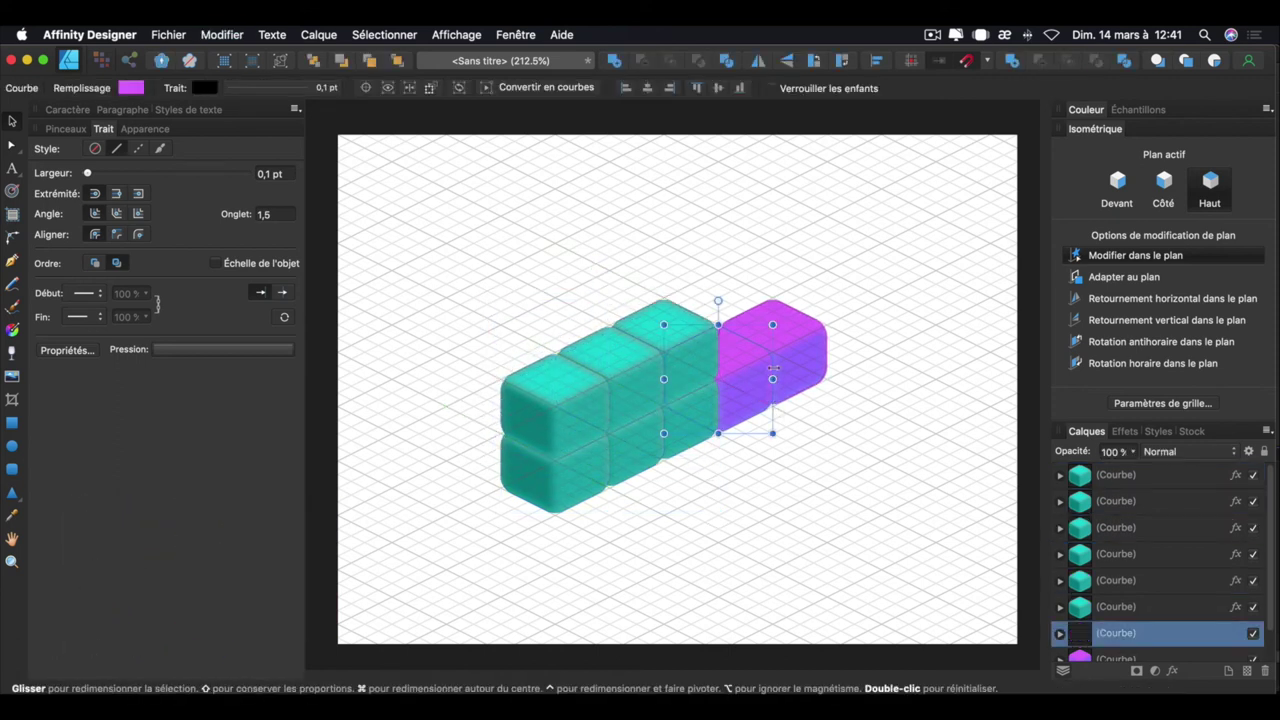
Move a purple cube down in front and bring it to the top of the stacking order.
mouse_move(772, 405)
mouse_down()
mouse_move(790, 428)
mouse_move(742, 448)
mouse_move(750, 417)
mouse_up()
drag(1166, 632, 1097, 468)
click(749, 449)
drag(749, 449, 760, 449)
click(783, 512)
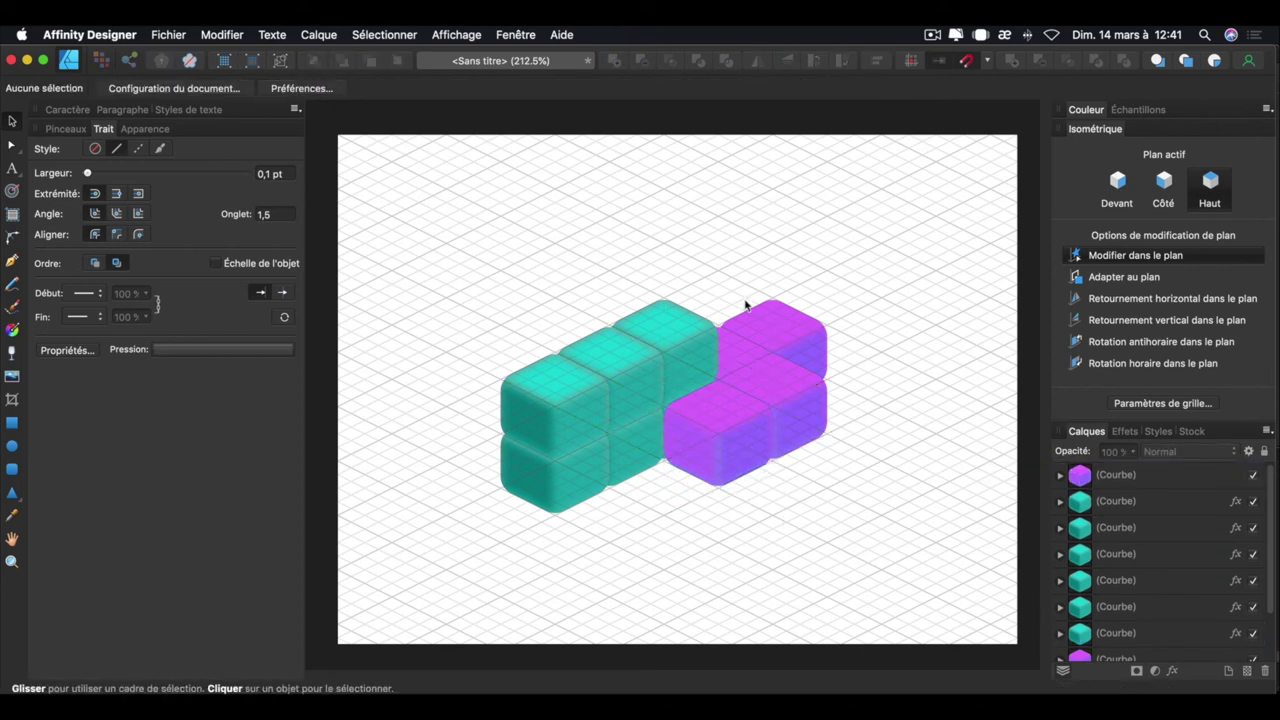
Select the six teal cubes plus the top purple cube and drag them up-right.
click(1130, 501)
shift+click(1133, 633)
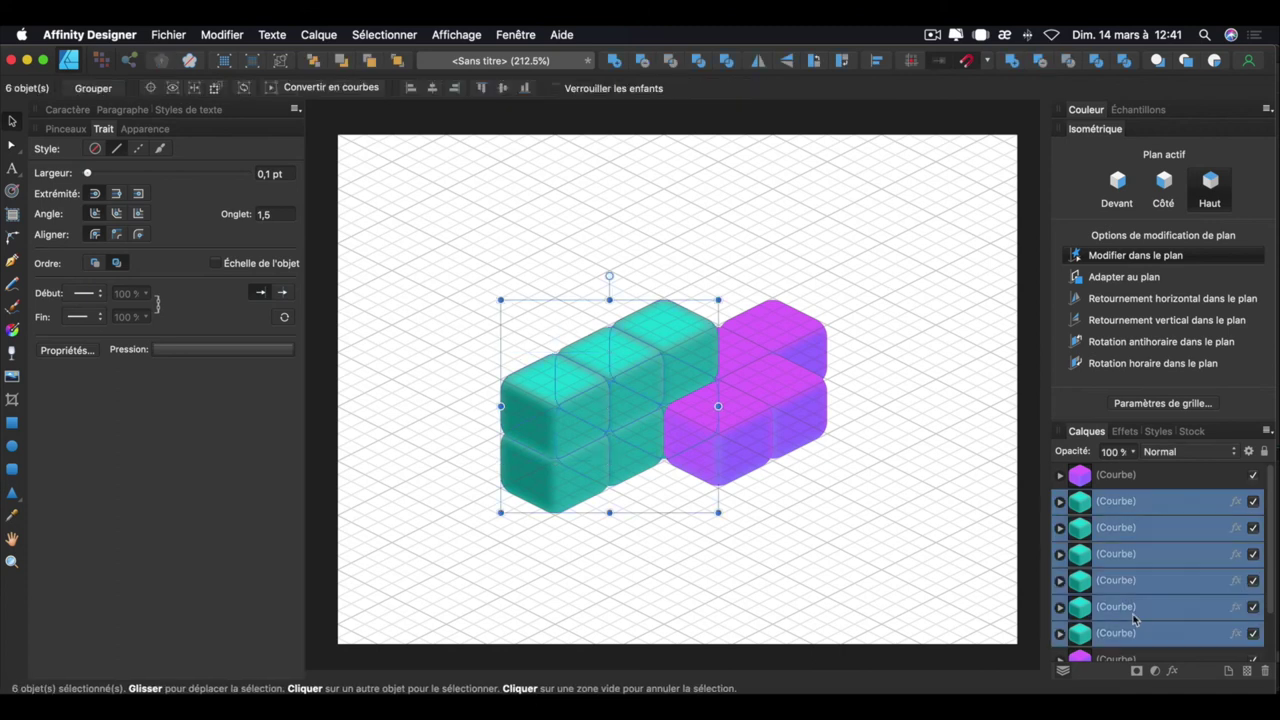
shift+click(1142, 476)
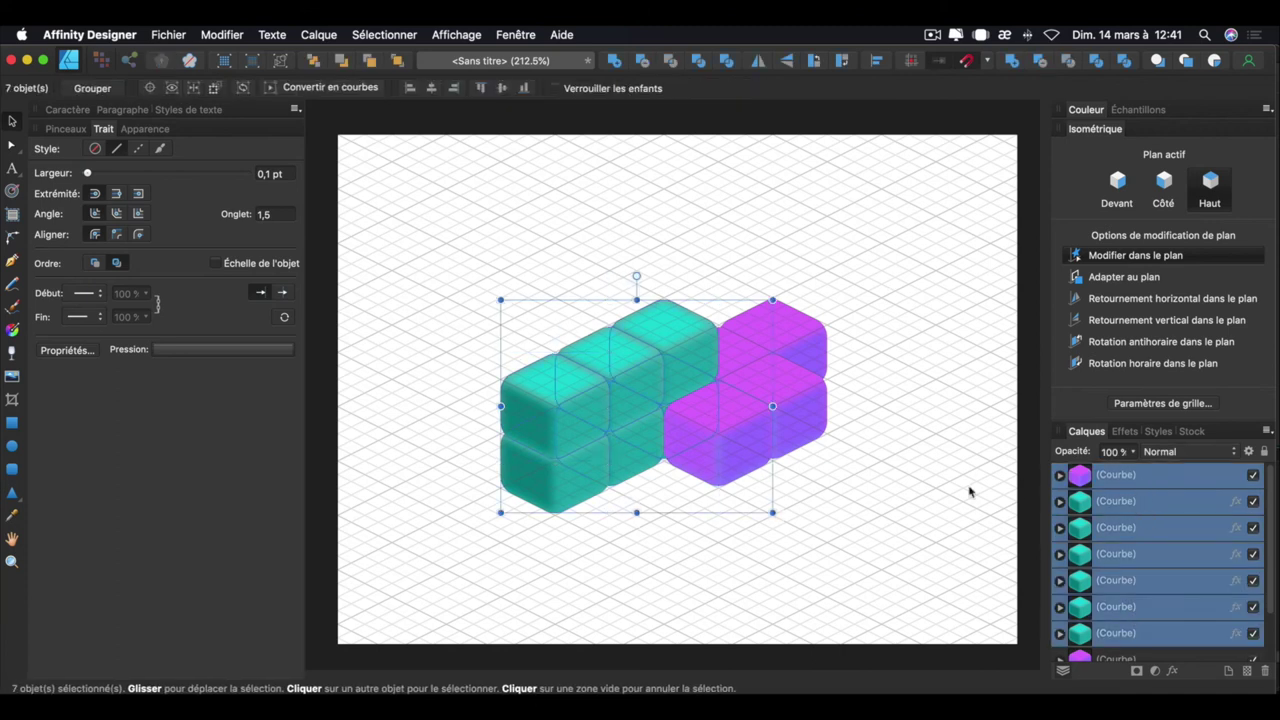
mouse_move(658, 361)
mouse_down()
mouse_move(697, 325)
mouse_move(725, 336)
mouse_up()
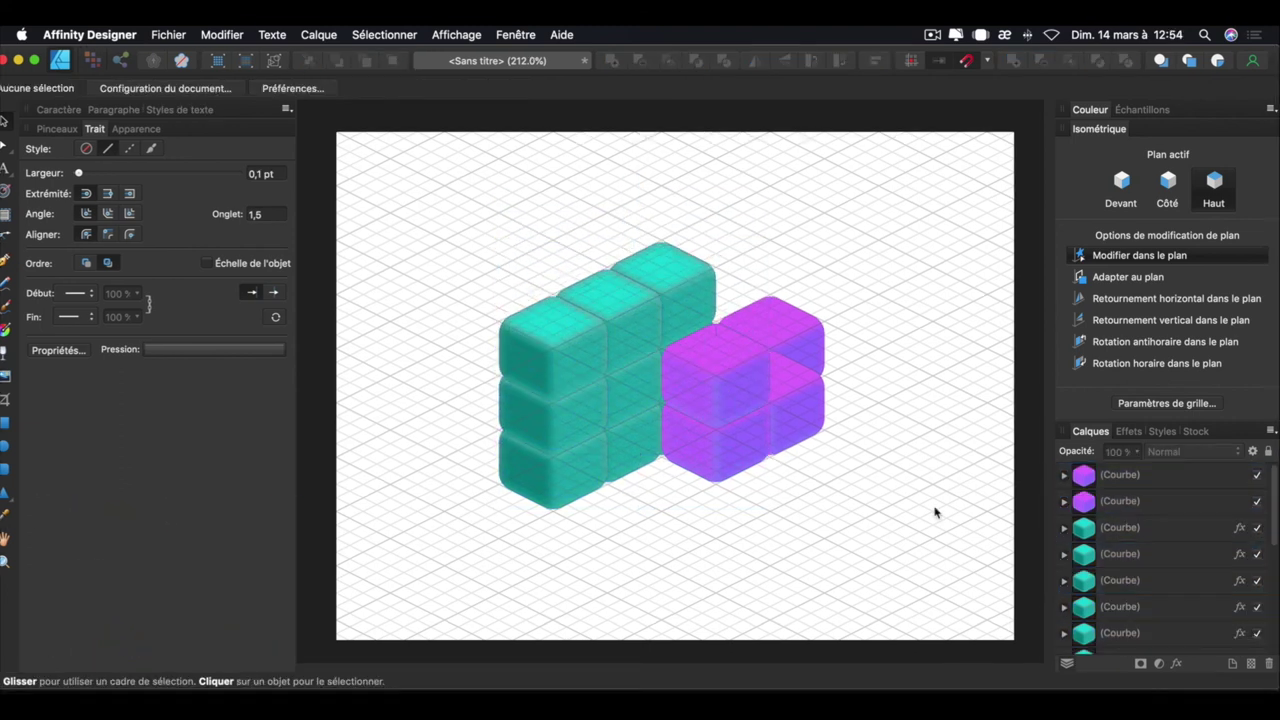
Select the range of teal cube layers, shift them slightly up-left, then deselect.
click(1255, 527)
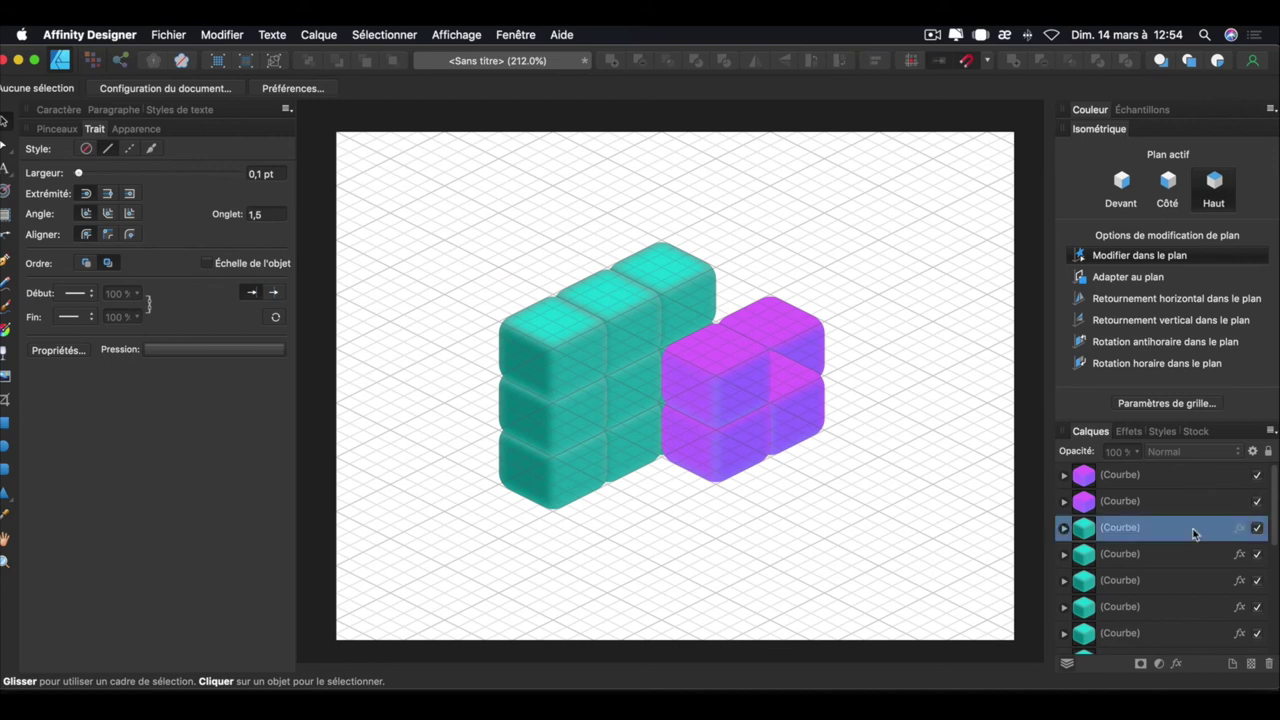
scroll(1265, 570, down, 3)
shift+click(1160, 579)
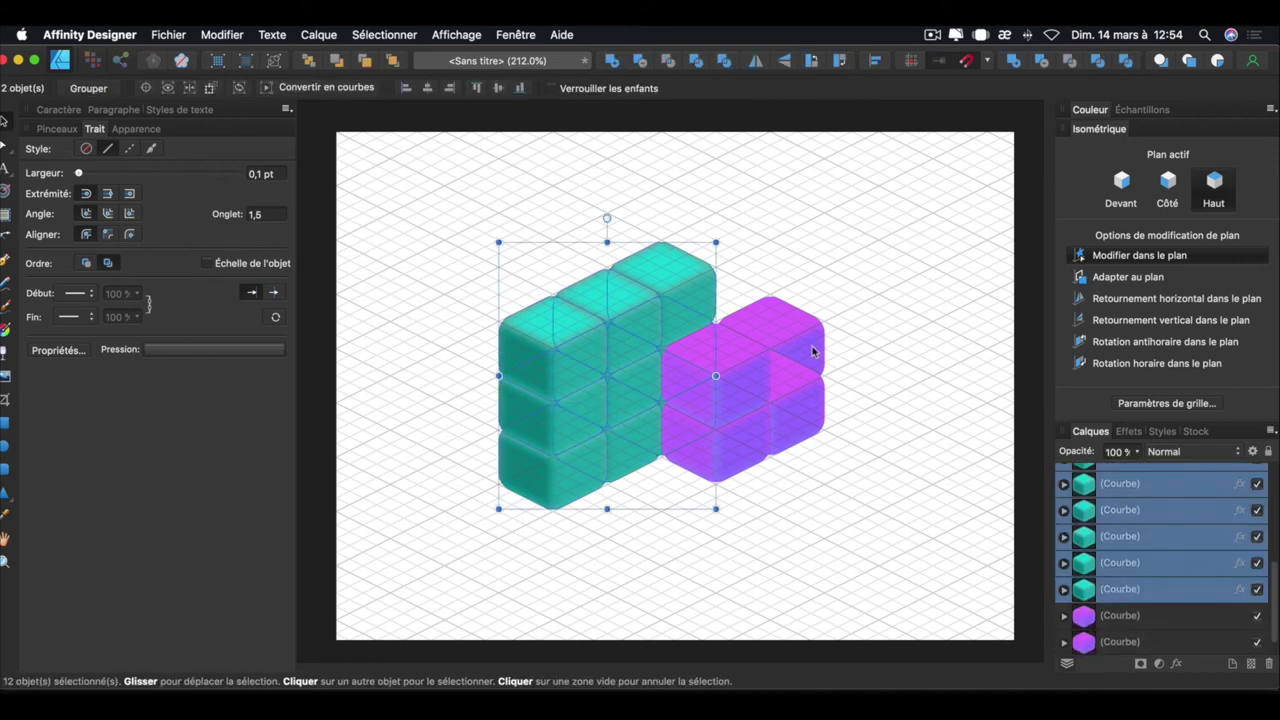
drag(657, 338, 651, 345)
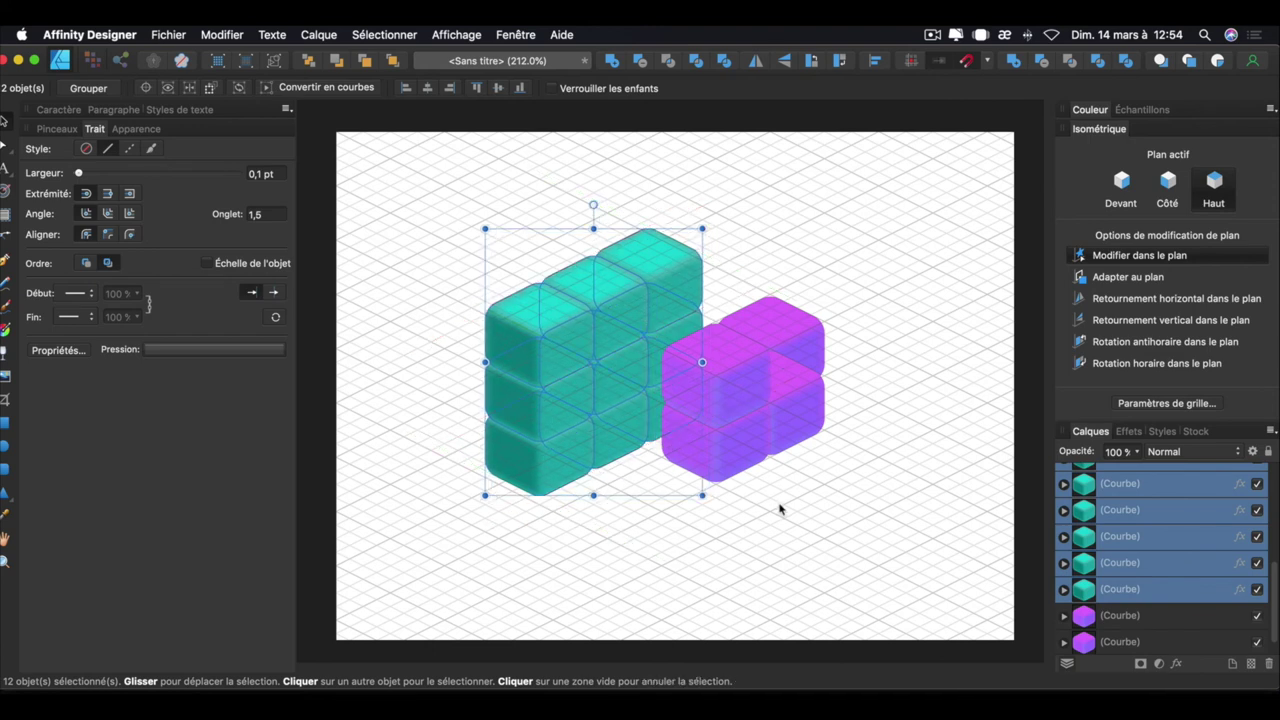
click(734, 506)
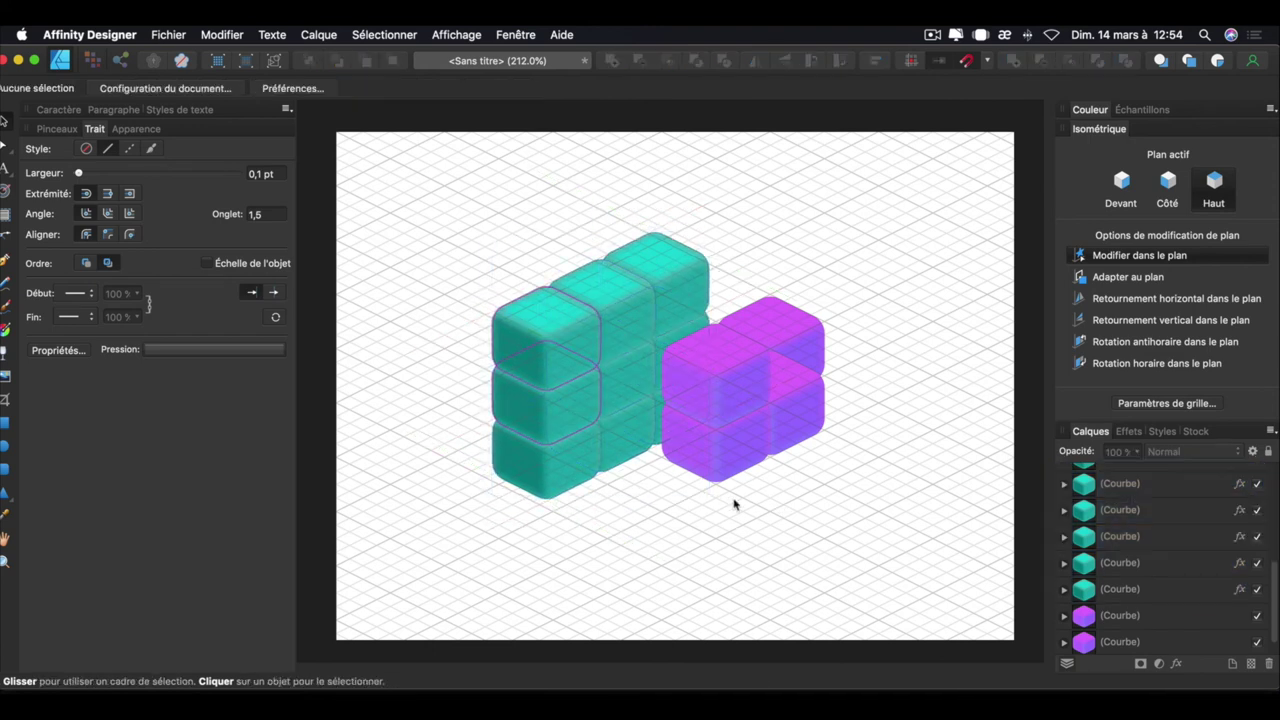
Zoom in on the cubes and shift one teal cube face's fill toward a bluer shade.
key(z)
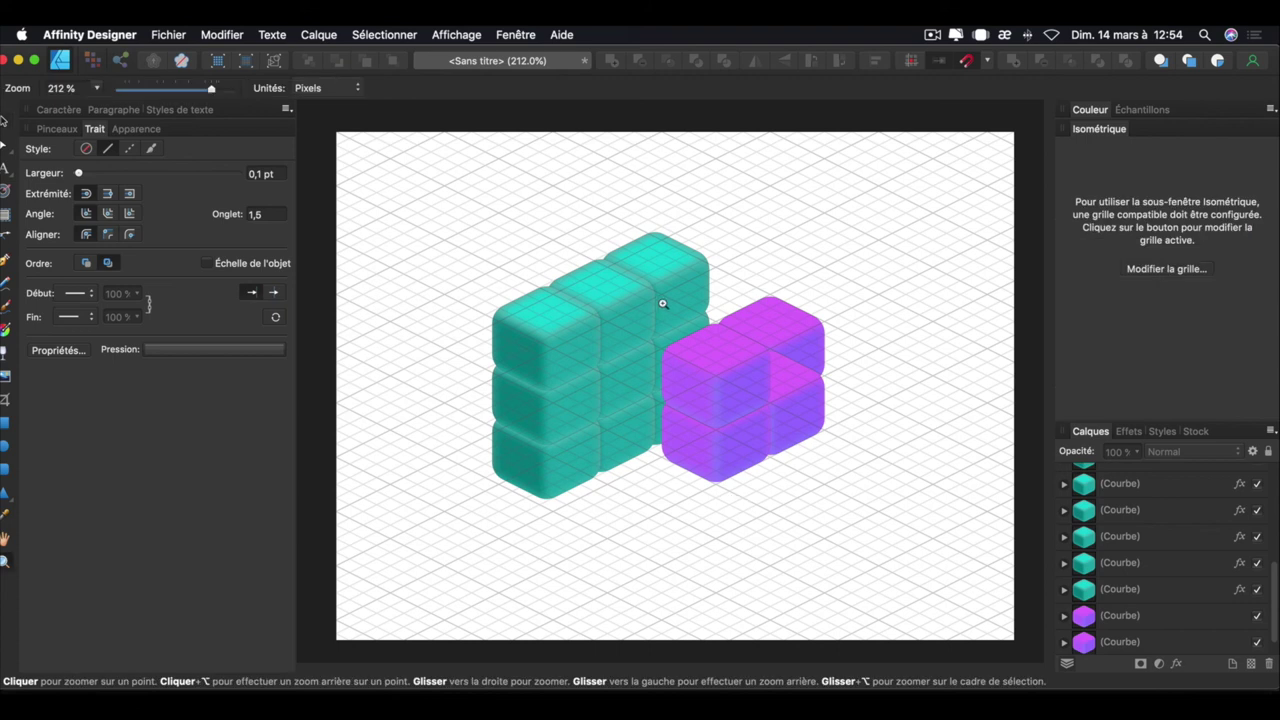
drag(662, 303, 806, 471)
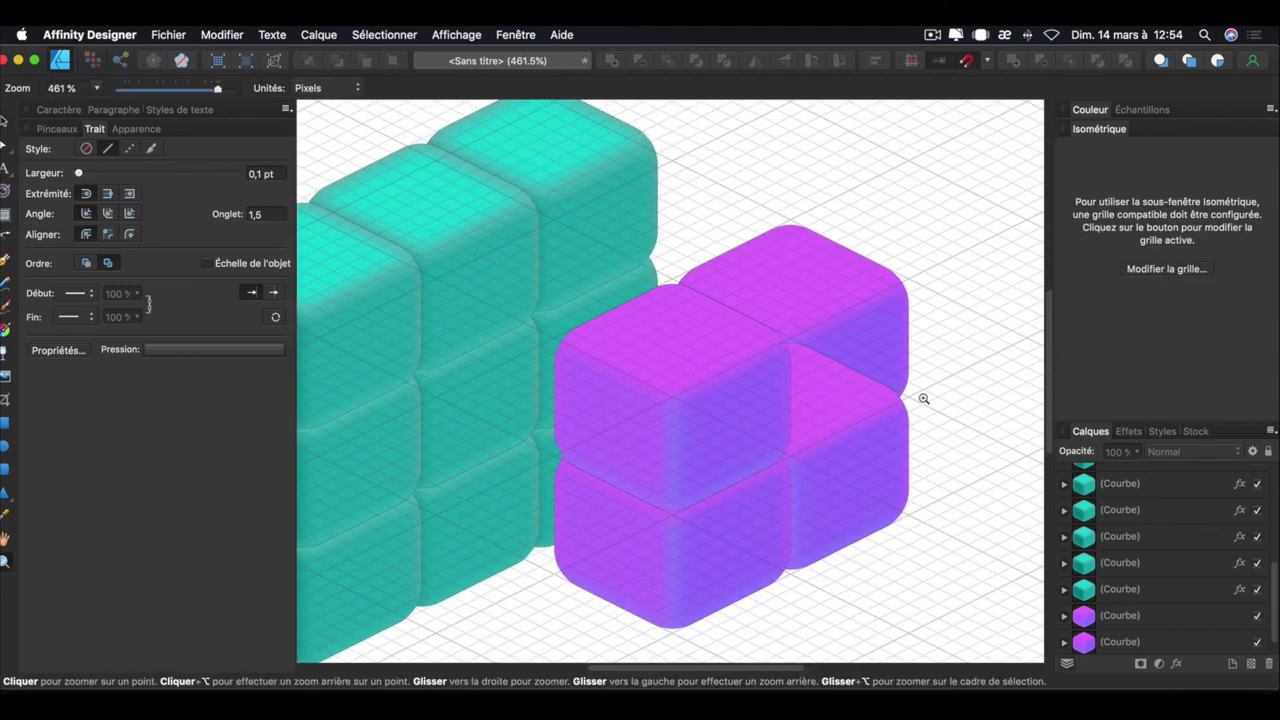
drag(933, 418, 907, 406)
key(v)
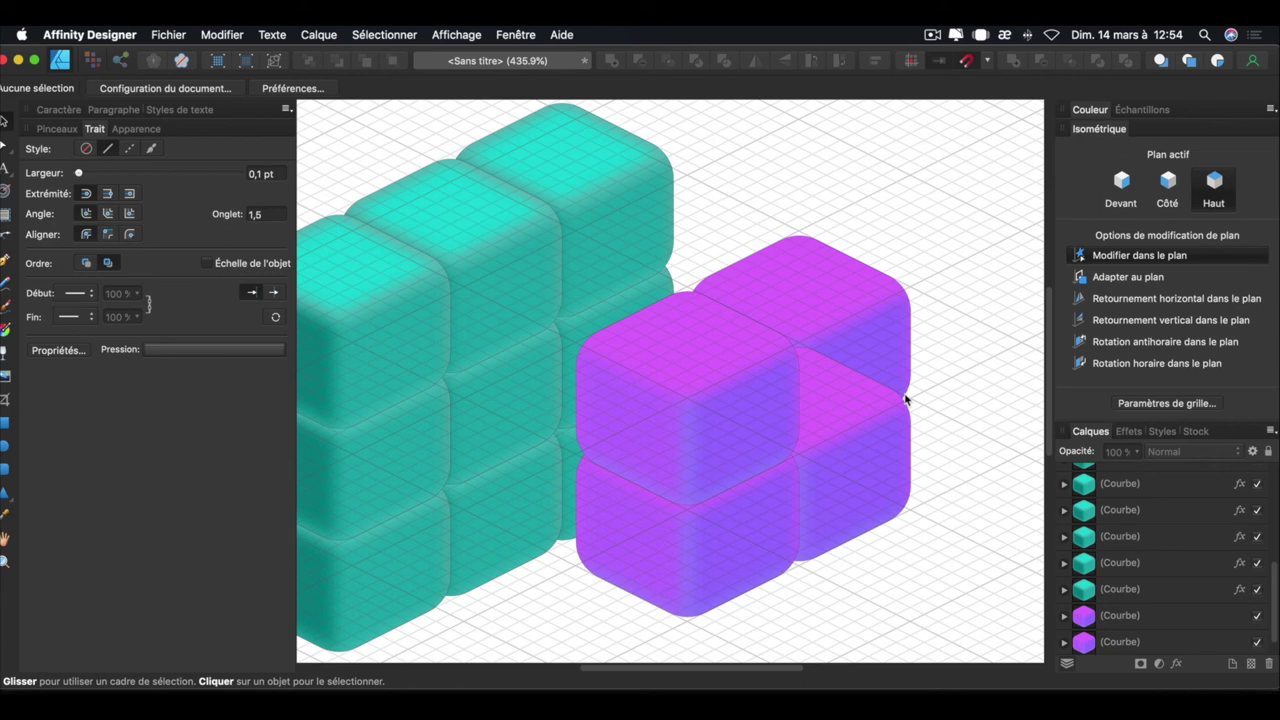
click(632, 303)
double_click(634, 302)
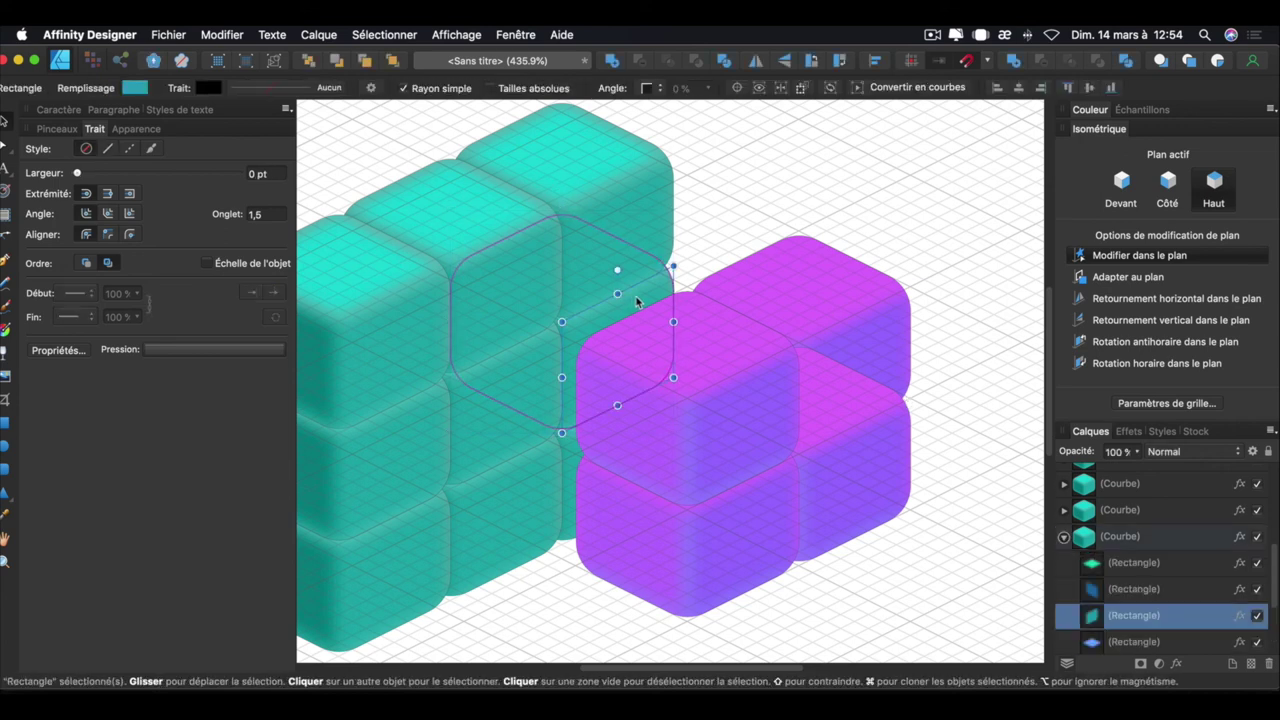
click(1100, 110)
drag(1180, 188, 1140, 185)
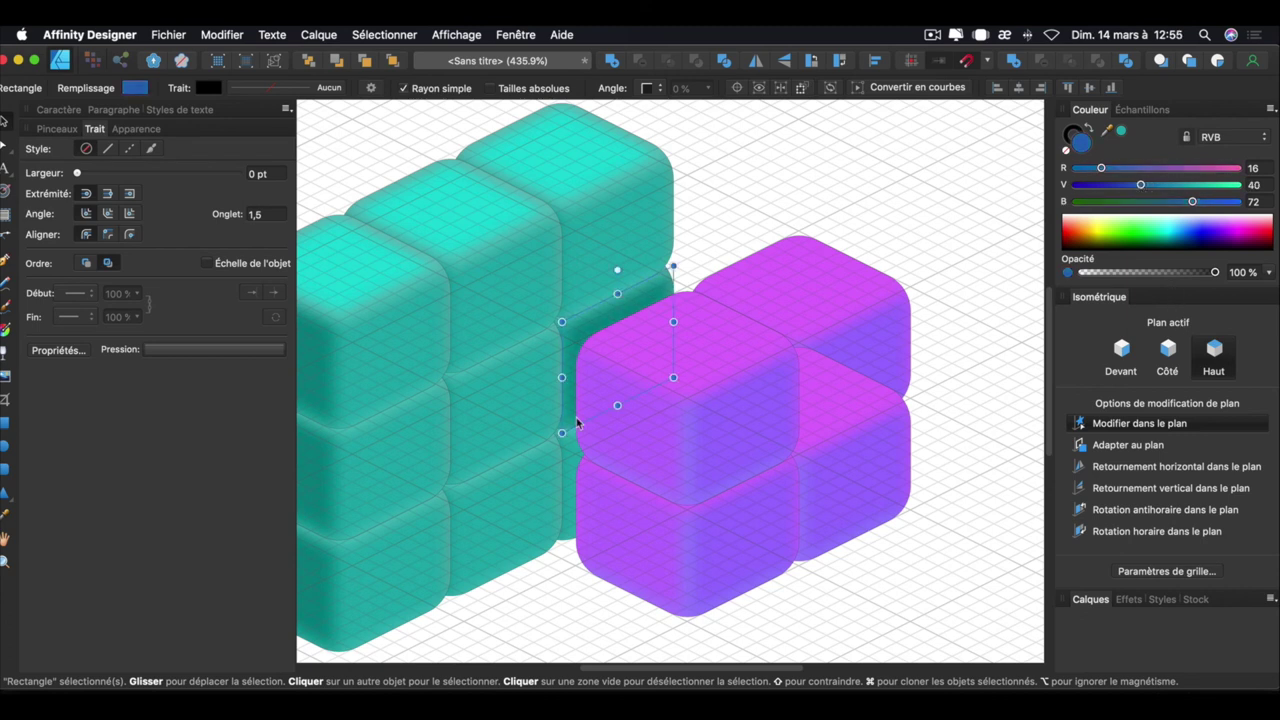
Give a lower cube face a sampled darker teal fill (0, 53, 53), then deselect.
click(572, 450)
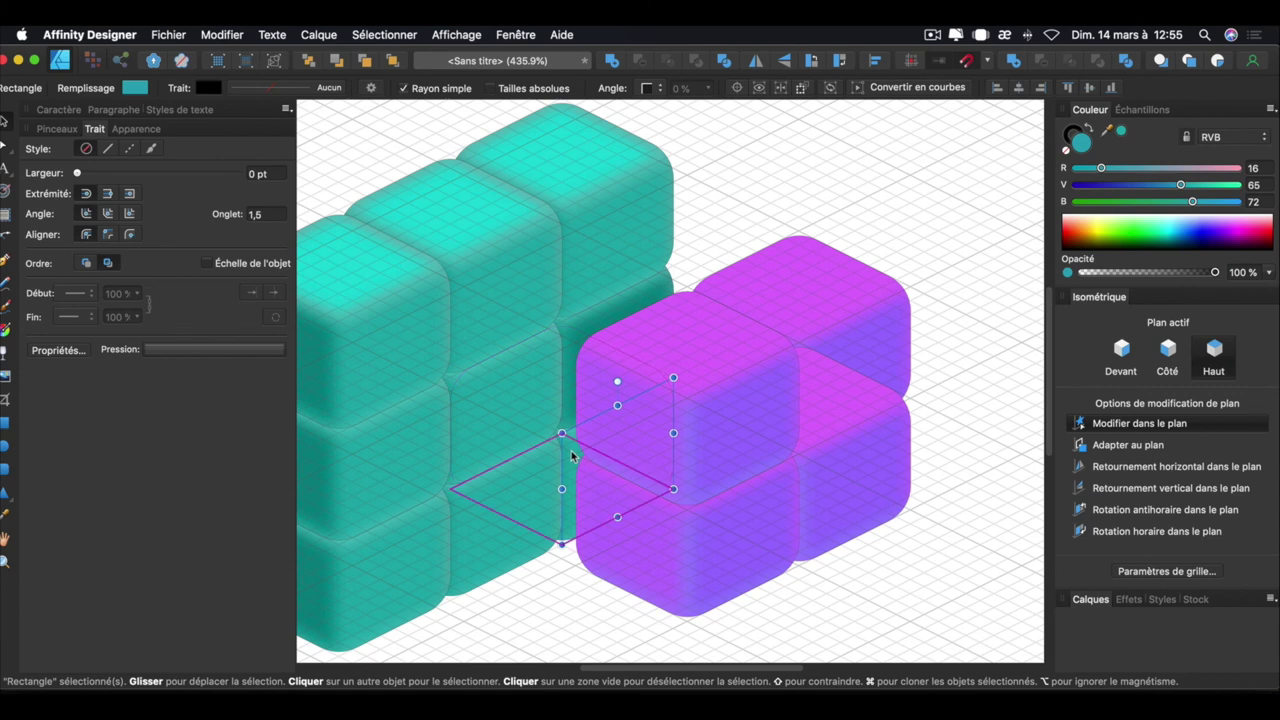
key(i)
click(624, 286)
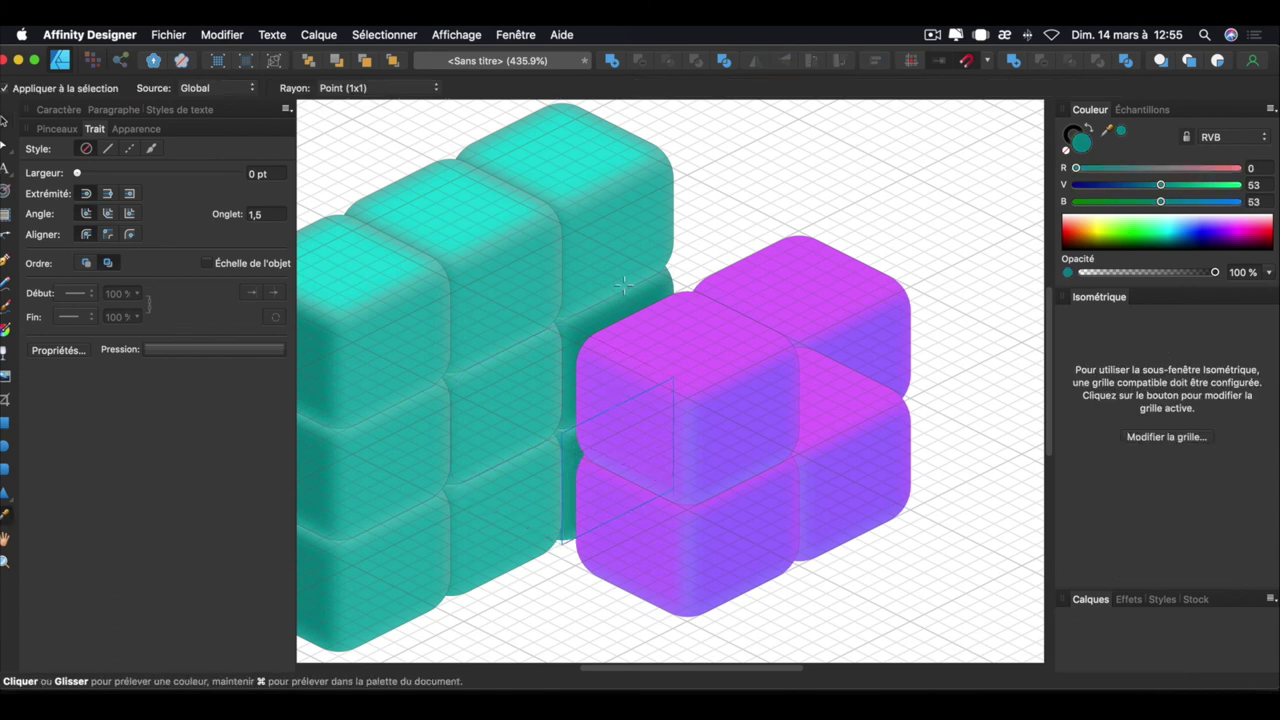
key(v)
click(942, 396)
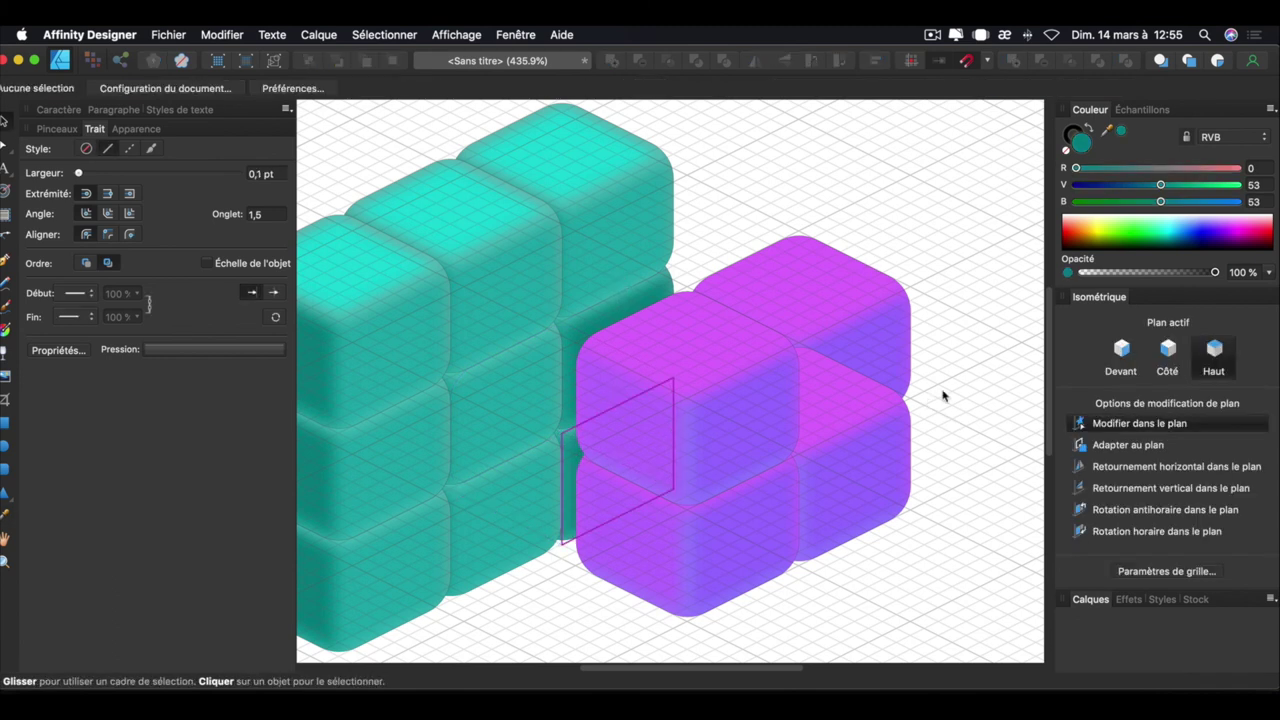
scroll(942, 396, down, 5)
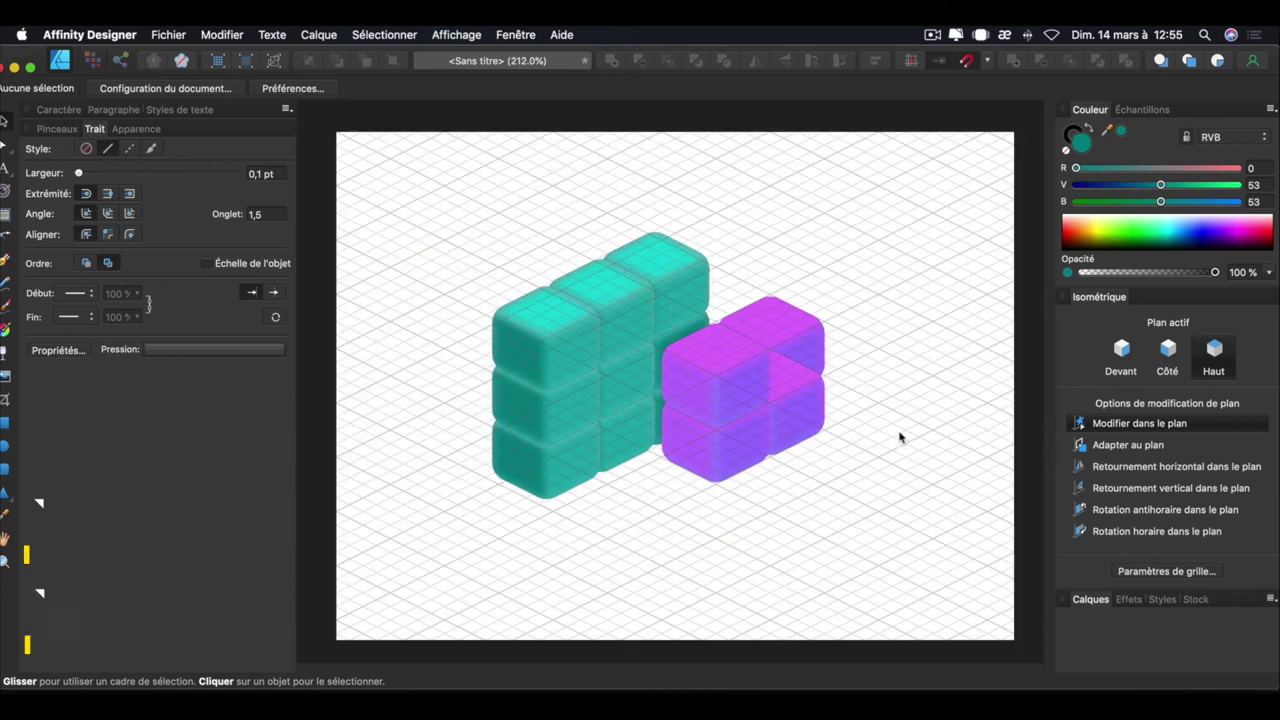
Turn off the isometric grid with Cmd+'.
key(super+apostrophe)
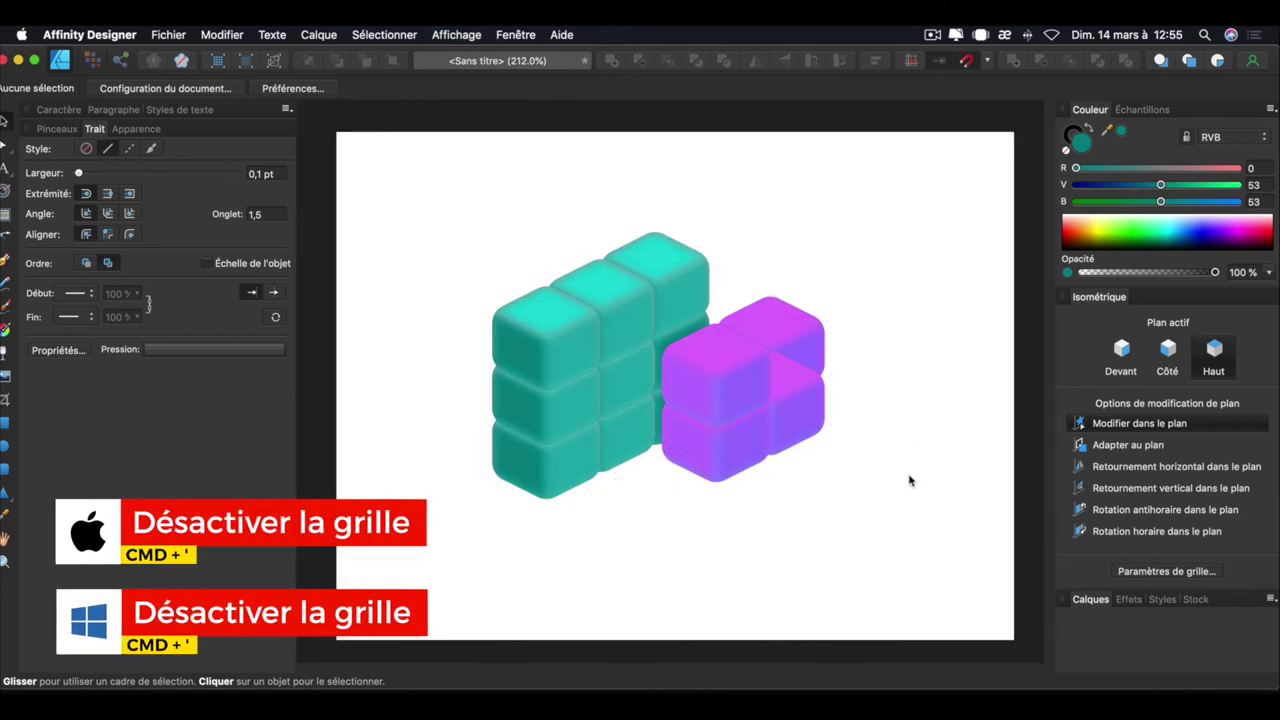